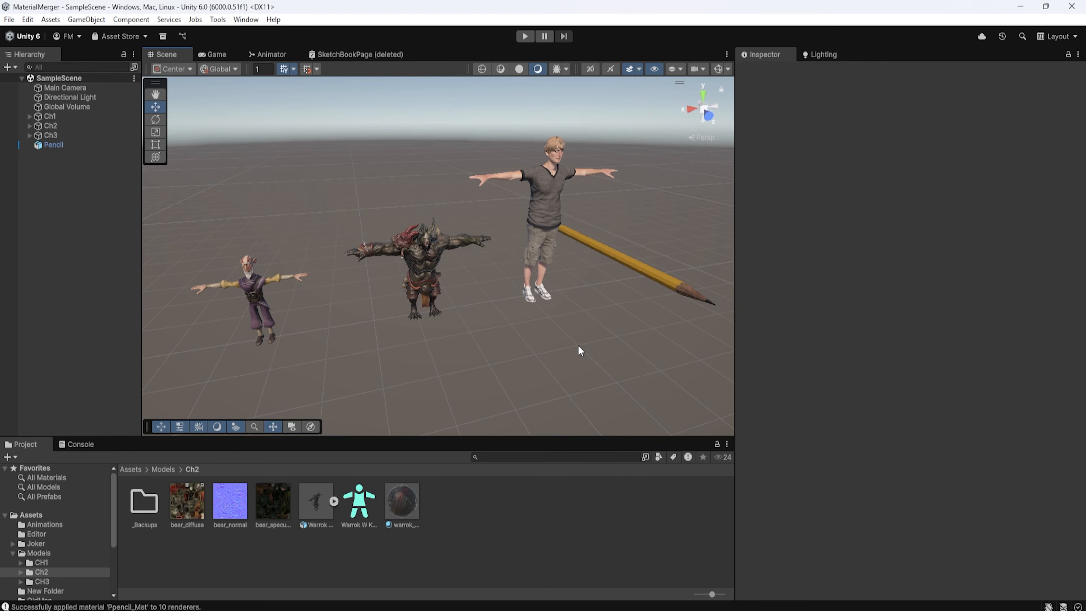
- Inspect the materials assigned to the scene characters, including the Ch39 mesh and Remy's Bottoms mesh
{"action": "left_click", "coordinate": [251, 282]}
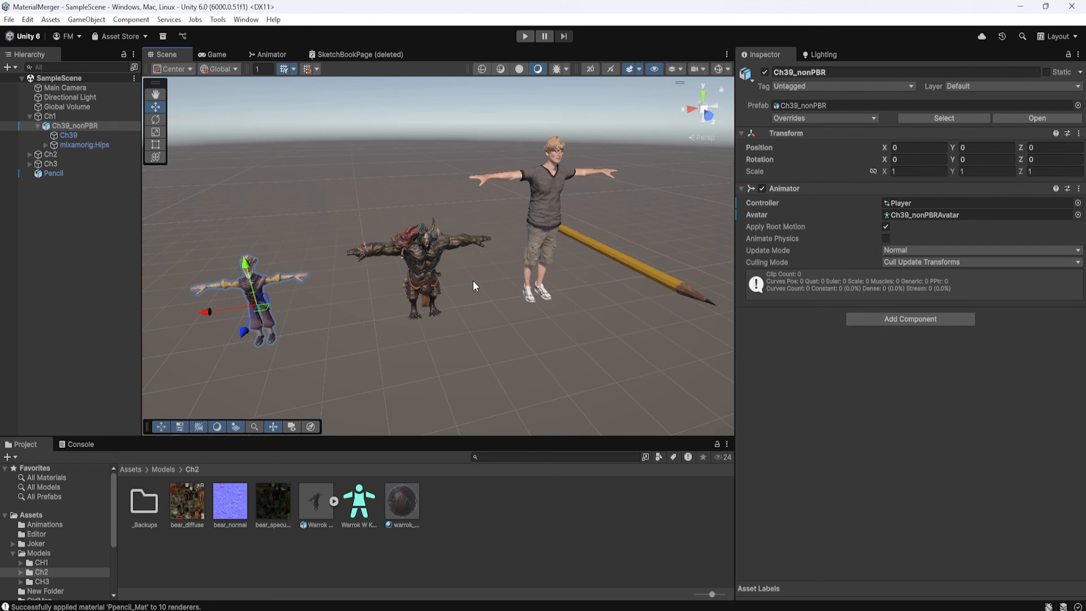
{"action": "left_click", "coordinate": [432, 259]}
{"action": "left_click_drag", "start_coordinate": [176, 206], "coordinate": [498, 368]}
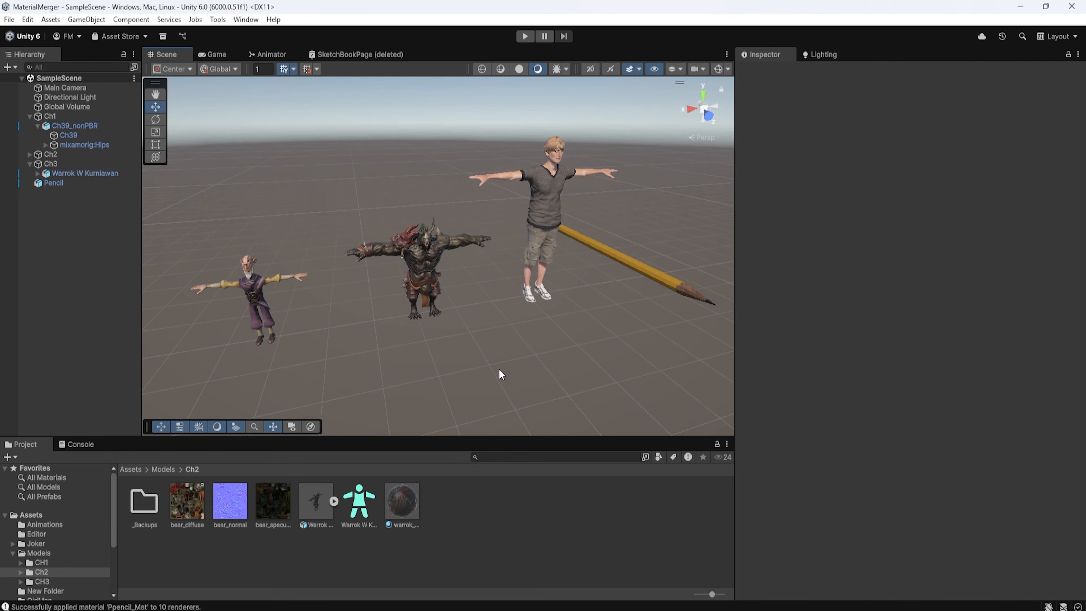
{"action": "left_click", "coordinate": [245, 282]}
{"action": "left_click", "coordinate": [76, 134]}
{"action": "left_click", "coordinate": [913, 286]}
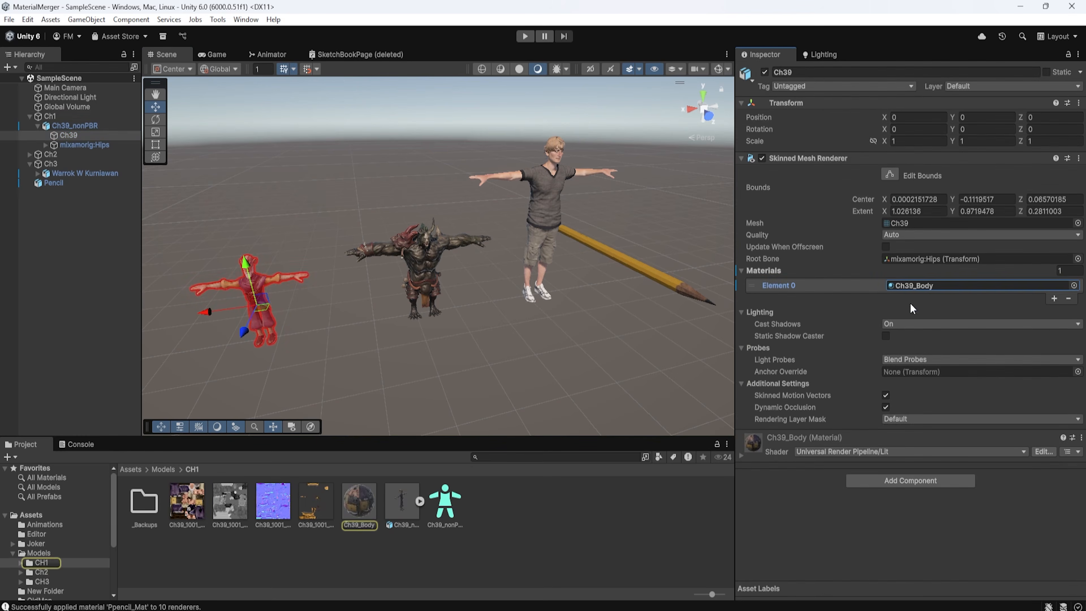
{"action": "left_click", "coordinate": [29, 155]}
{"action": "left_click", "coordinate": [67, 174]}
{"action": "left_click", "coordinate": [71, 183]}
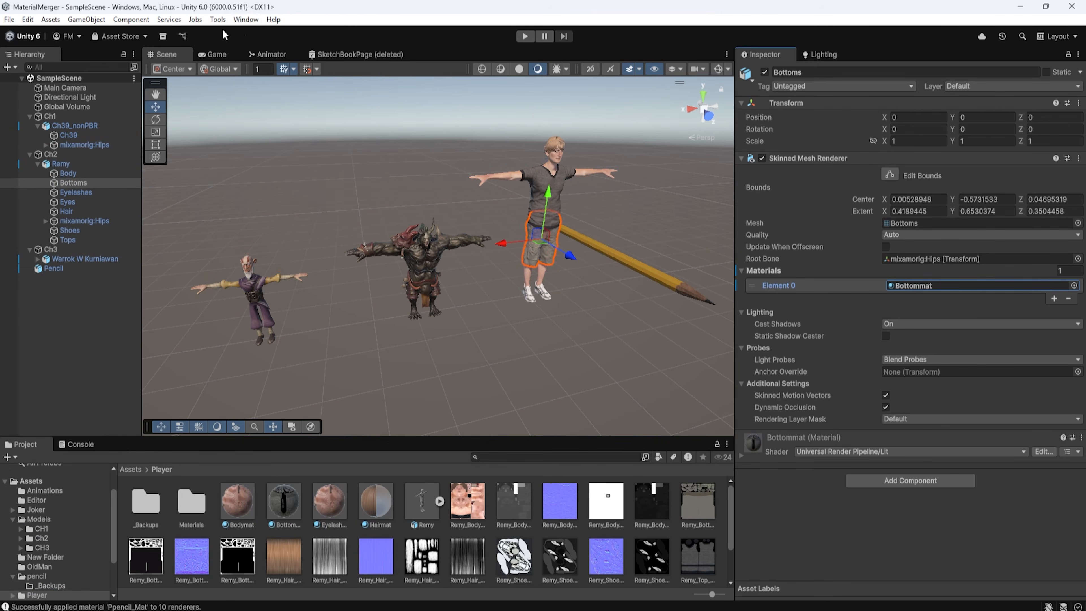
- Switch to the Game view, then open the Frame Debugger and enable it
{"action": "left_click", "coordinate": [213, 54]}
{"action": "left_click", "coordinate": [246, 19]}
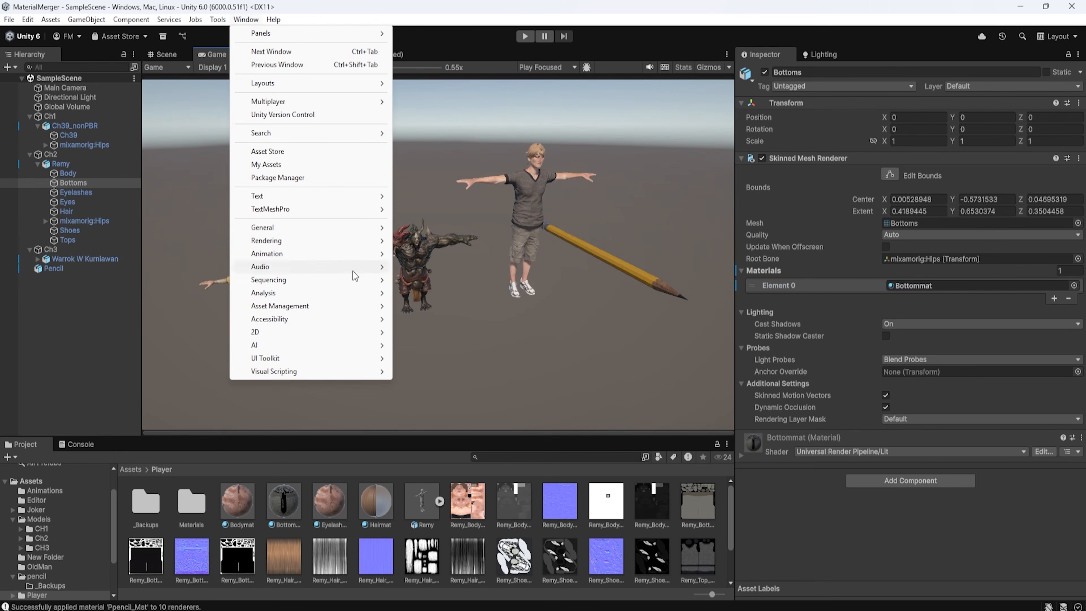
{"action": "mouse_move", "coordinate": [350, 293]}
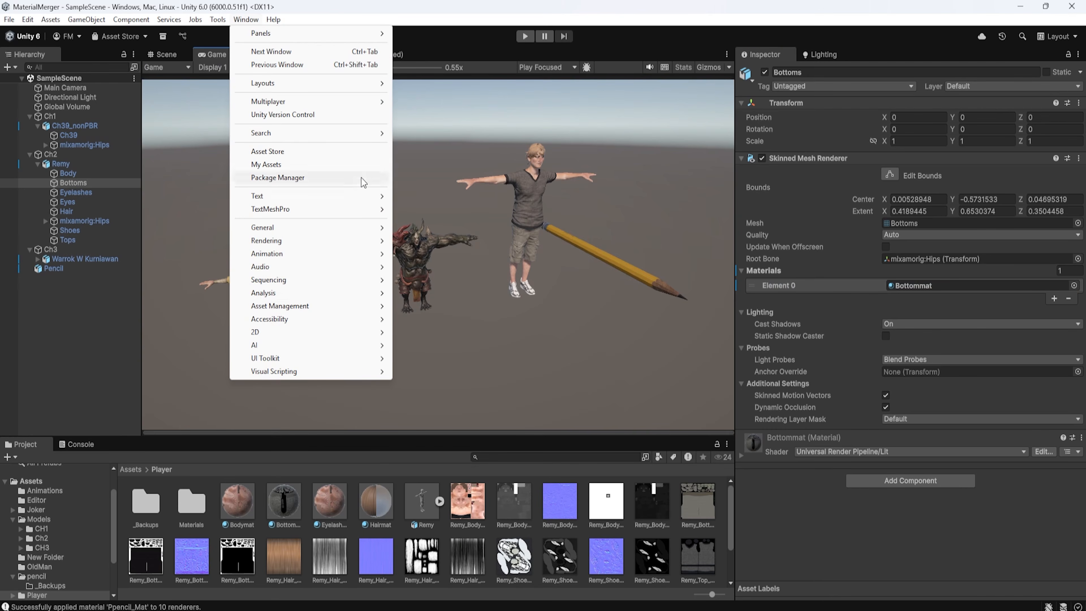
{"action": "mouse_move", "coordinate": [348, 267]}
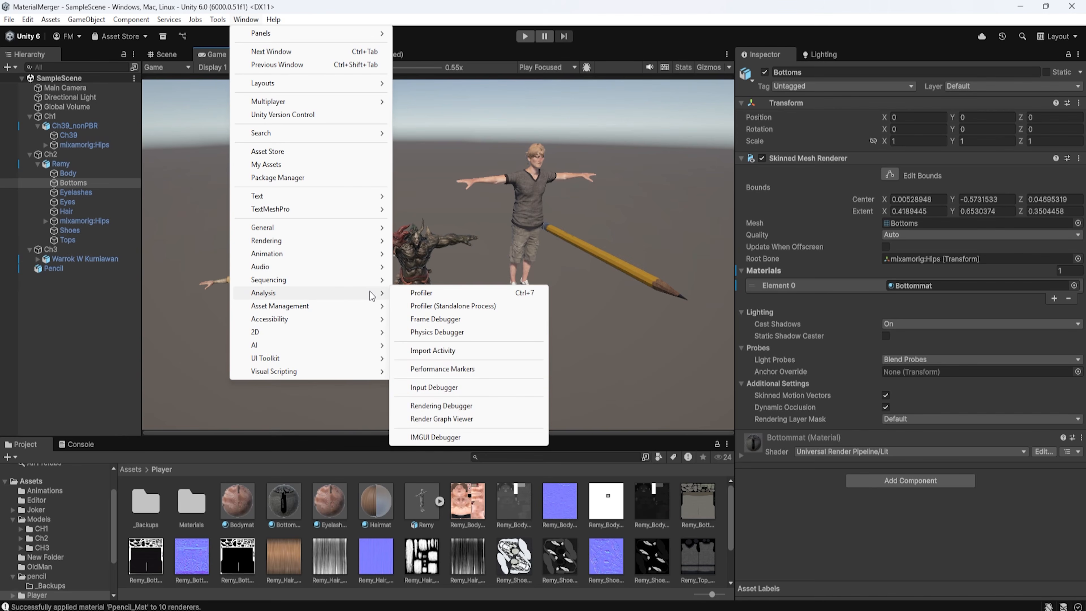
{"action": "left_click", "coordinate": [435, 318]}
{"action": "left_click", "coordinate": [468, 185]}
{"action": "left_click_drag", "start_coordinate": [559, 155], "coordinate": [726, 146]}
- Examine the SRP batches under DrawOpaqueObjects one by one in the Frame Debugger
{"action": "left_click", "coordinate": [461, 430]}
{"action": "left_click", "coordinate": [540, 293]}
{"action": "left_click", "coordinate": [549, 302]}
{"action": "left_click", "coordinate": [579, 312]}
{"action": "left_click_drag", "start_coordinate": [598, 134], "coordinate": [799, 86]}
{"action": "left_click", "coordinate": [750, 280]}
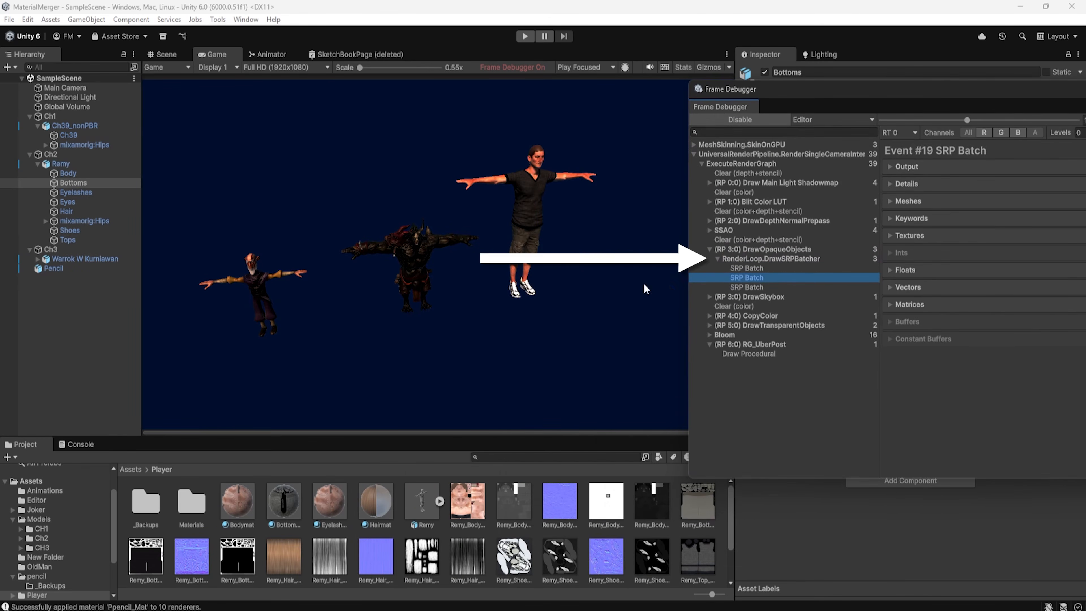
{"action": "left_click", "coordinate": [760, 289]}
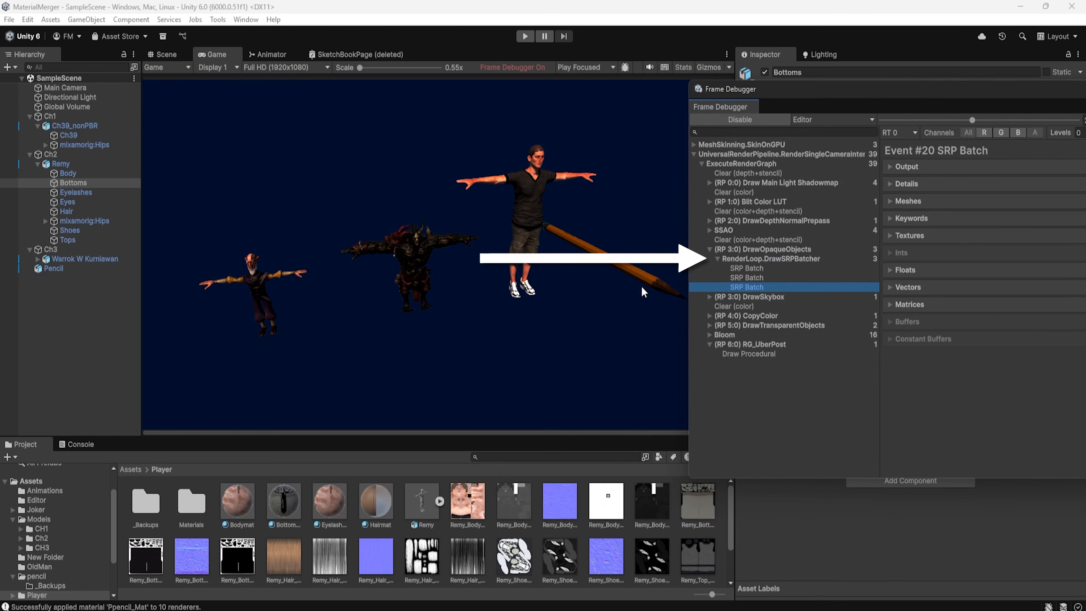
- Examine the SRP batches under DrawTransparentObjects, compare them with the opaque batches, and close the Frame Debugger
{"action": "left_click", "coordinate": [706, 324]}
{"action": "left_click", "coordinate": [716, 335]}
{"action": "left_click", "coordinate": [746, 344]}
{"action": "left_click", "coordinate": [749, 354]}
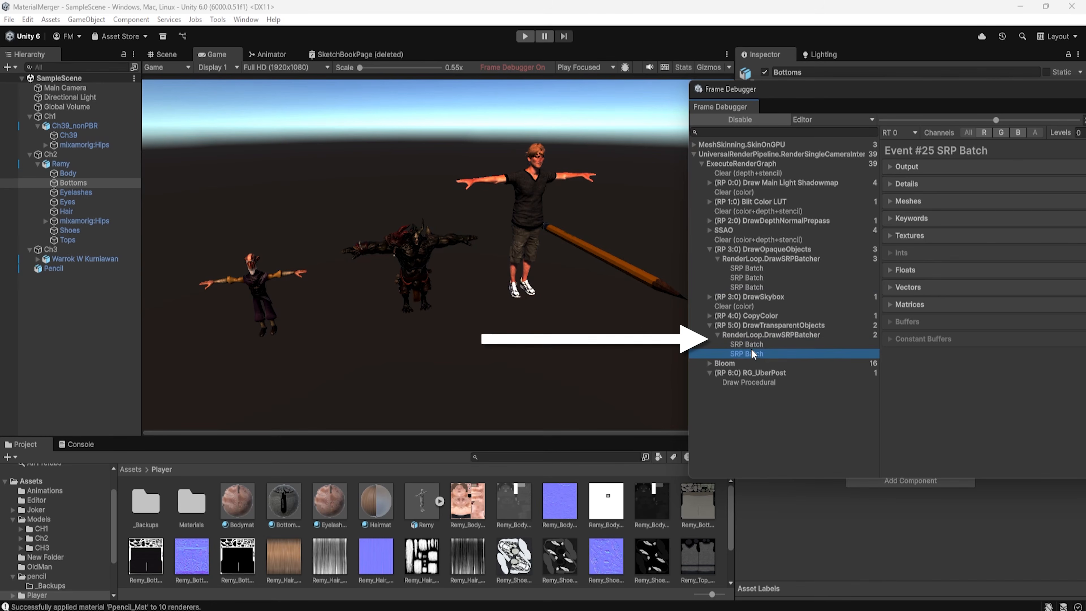
{"action": "left_click", "coordinate": [757, 267]}
{"action": "left_click", "coordinate": [756, 287]}
{"action": "left_click", "coordinate": [755, 281]}
{"action": "left_click", "coordinate": [749, 344]}
{"action": "left_click", "coordinate": [749, 353]}
{"action": "left_click_drag", "start_coordinate": [889, 91], "coordinate": [626, 116]}
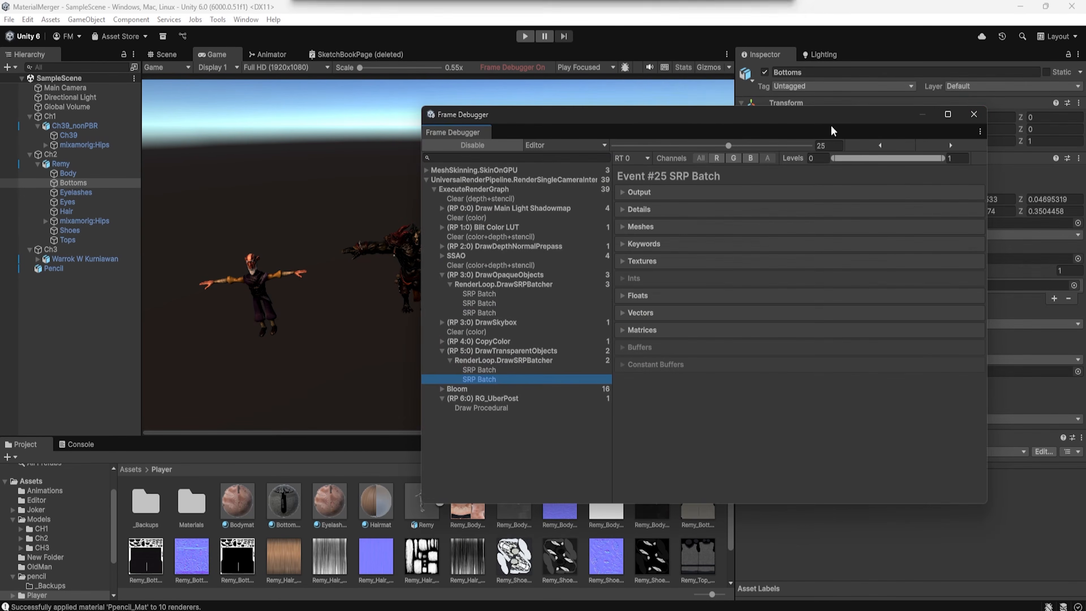
{"action": "left_click", "coordinate": [972, 116]}
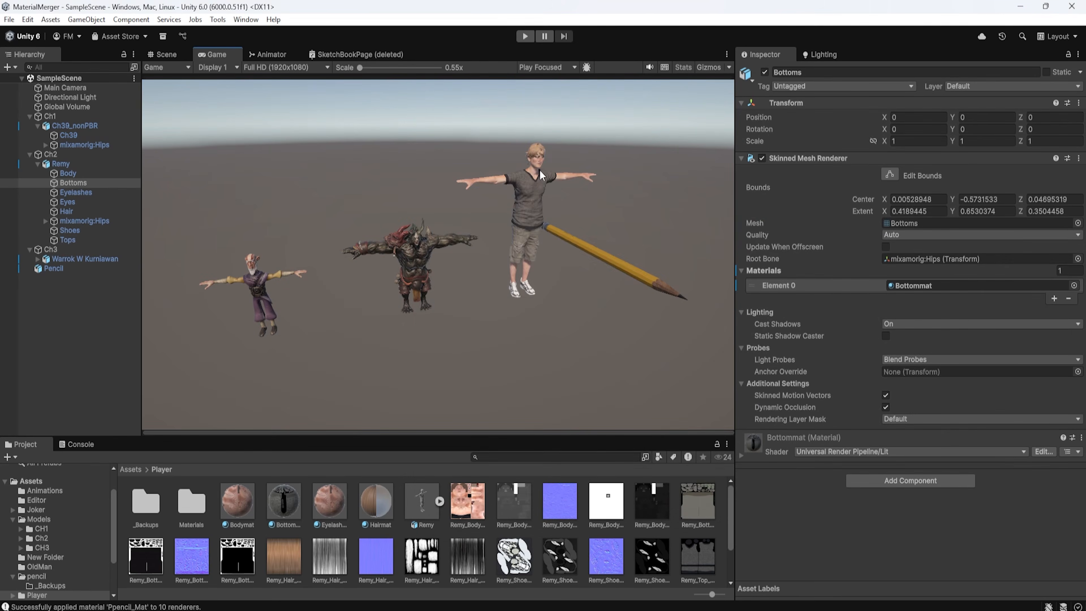
- Return to the Scene view and compare the avatar embedded in the Ch39_nonPBR model with the one its Animator uses
{"action": "left_click", "coordinate": [173, 58]}
{"action": "left_click_drag", "start_coordinate": [193, 164], "coordinate": [677, 344]}
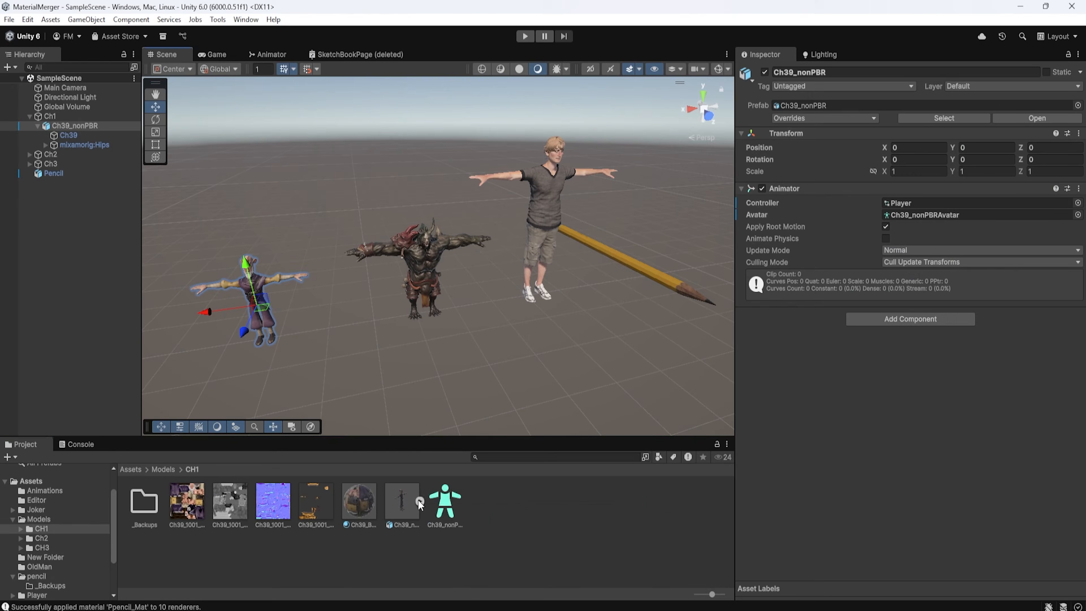
{"action": "left_click", "coordinate": [419, 500]}
{"action": "left_click", "coordinate": [531, 502]}
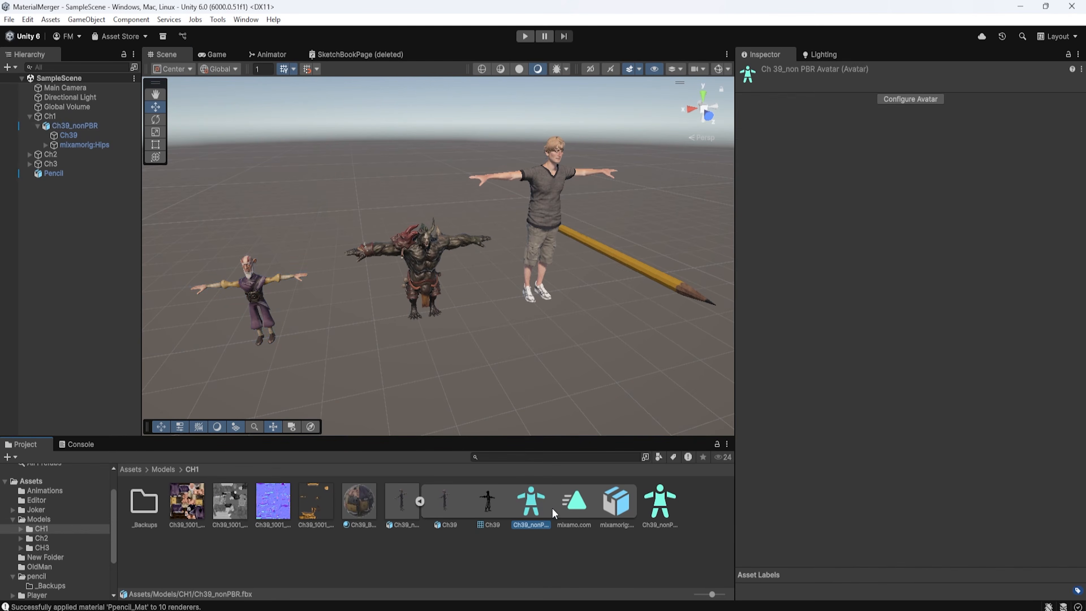
{"action": "left_click", "coordinate": [66, 128]}
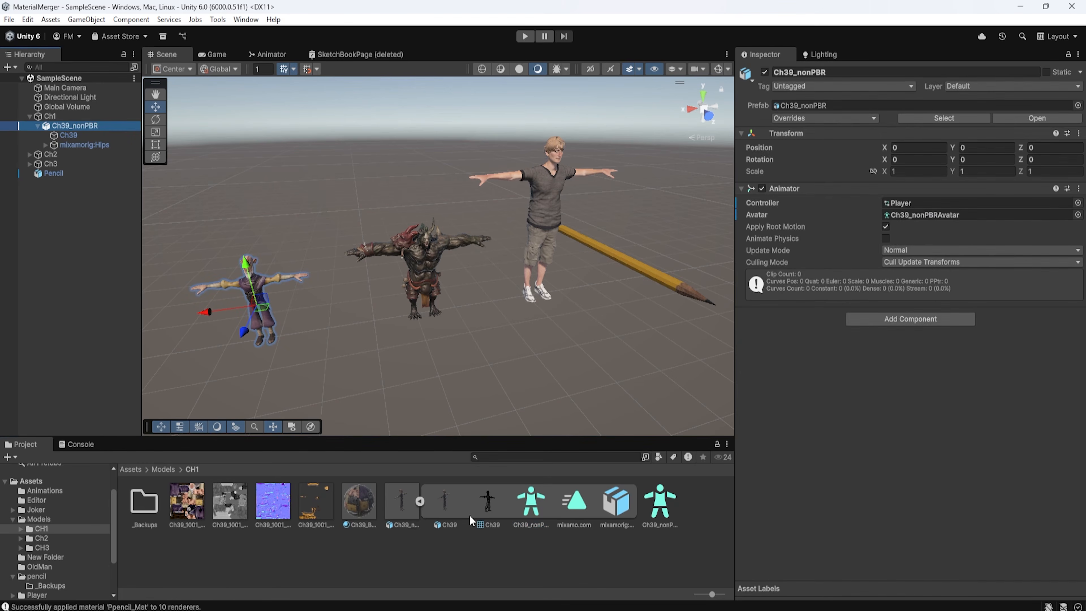
{"action": "left_click", "coordinate": [420, 500]}
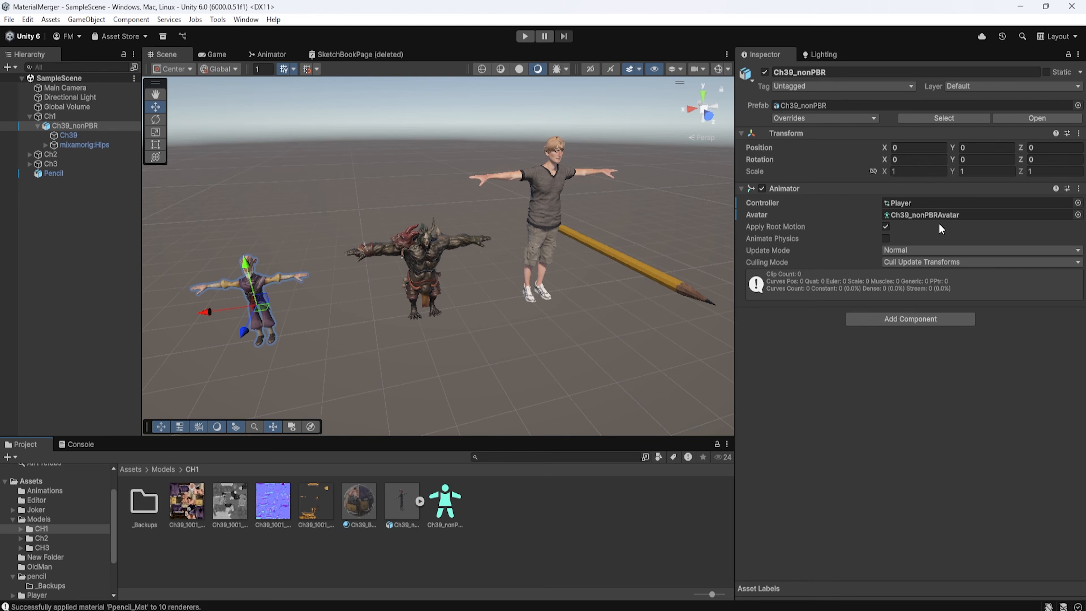
{"action": "left_click", "coordinate": [420, 501]}
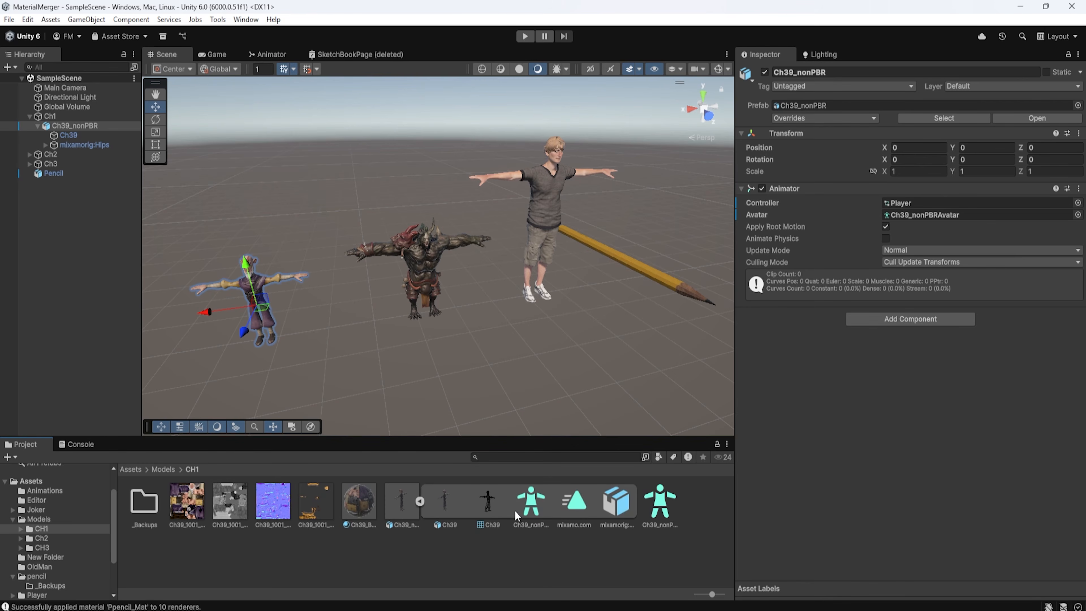
- Assign the standalone avatar asset from the CH1 folder to the Ch39_nonPBR Animator and collapse the Ch1 hierarchy
{"action": "left_click_drag", "start_coordinate": [529, 514], "coordinate": [935, 214]}
{"action": "left_click_drag", "start_coordinate": [660, 509], "coordinate": [906, 218]}
{"action": "left_click", "coordinate": [38, 127]}
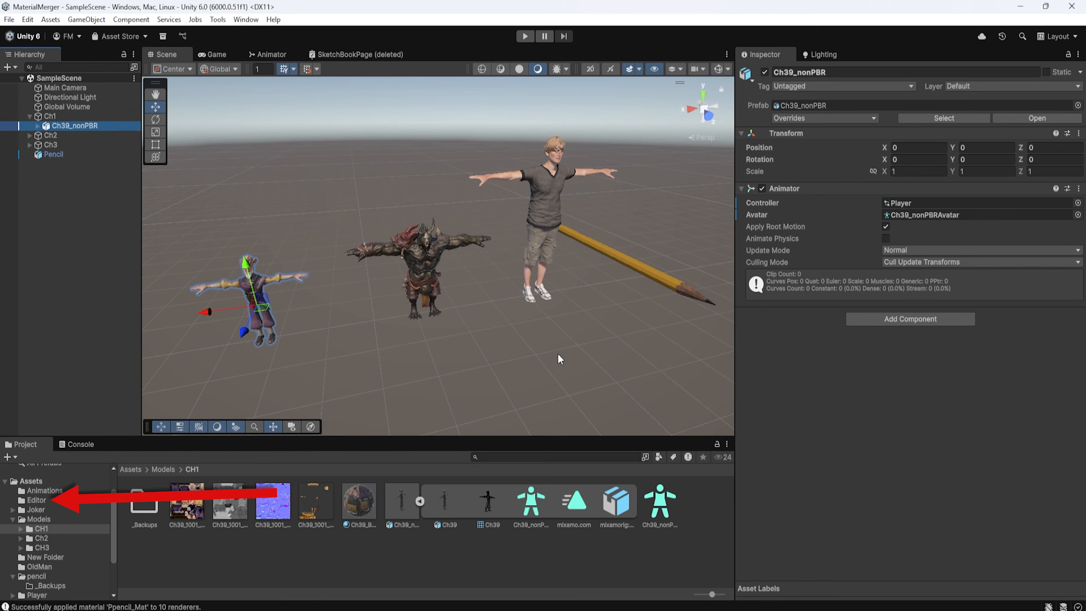
{"action": "left_click", "coordinate": [29, 116]}
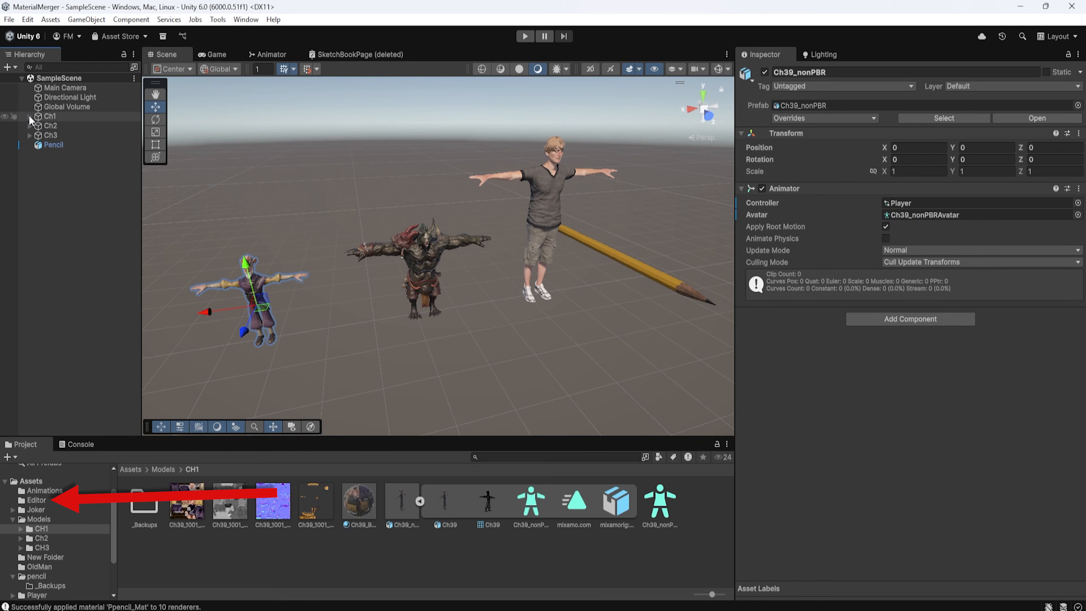
- Locate PDG.MaterialMerger.dll in the Editor folder and open the Material_Merger tool's Merge Materials window
{"action": "left_click", "coordinate": [36, 500]}
{"action": "left_click", "coordinate": [143, 503]}
{"action": "left_click", "coordinate": [218, 19]}
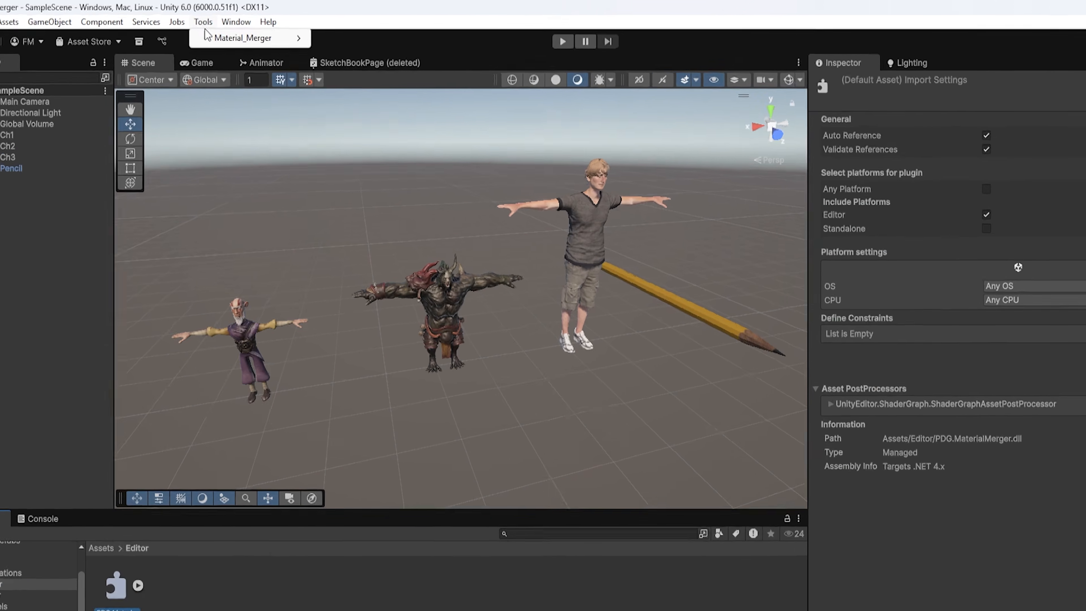
{"action": "mouse_move", "coordinate": [233, 33]}
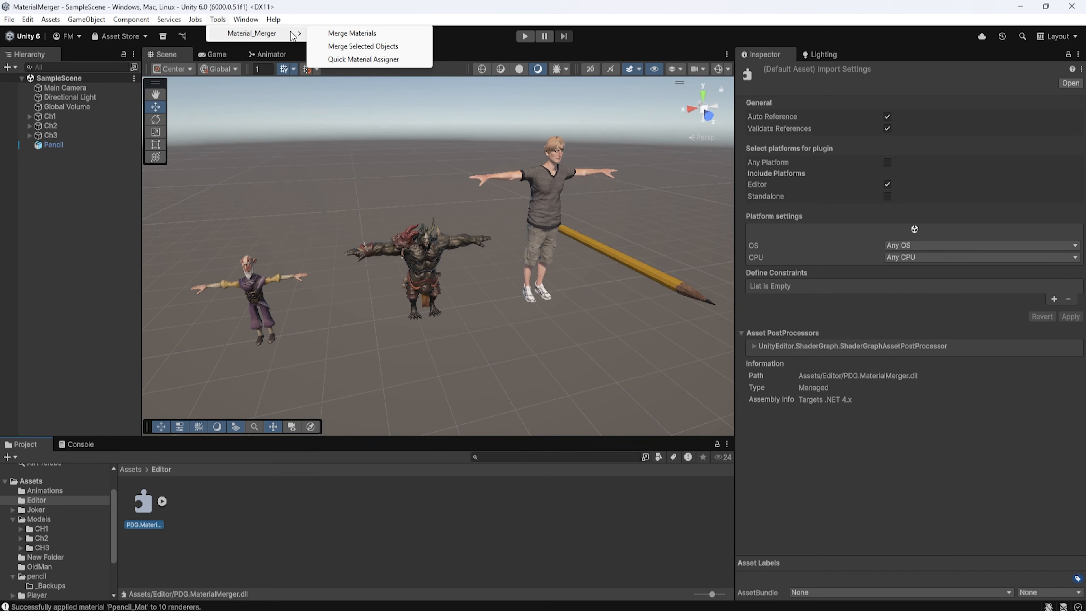
{"action": "left_click", "coordinate": [351, 33]}
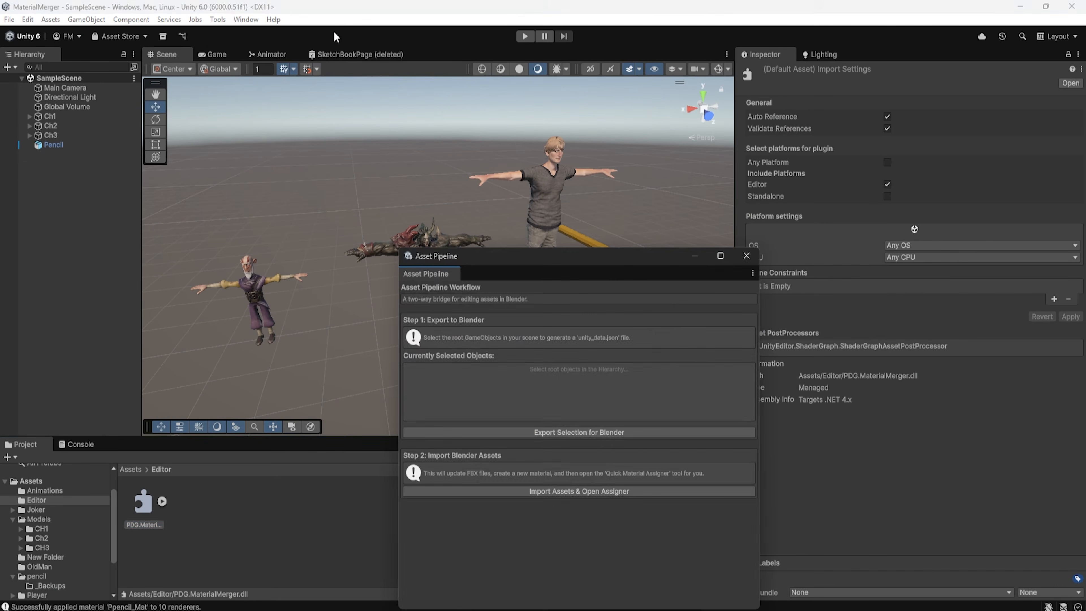
{"action": "left_click_drag", "start_coordinate": [602, 253], "coordinate": [866, 109]}
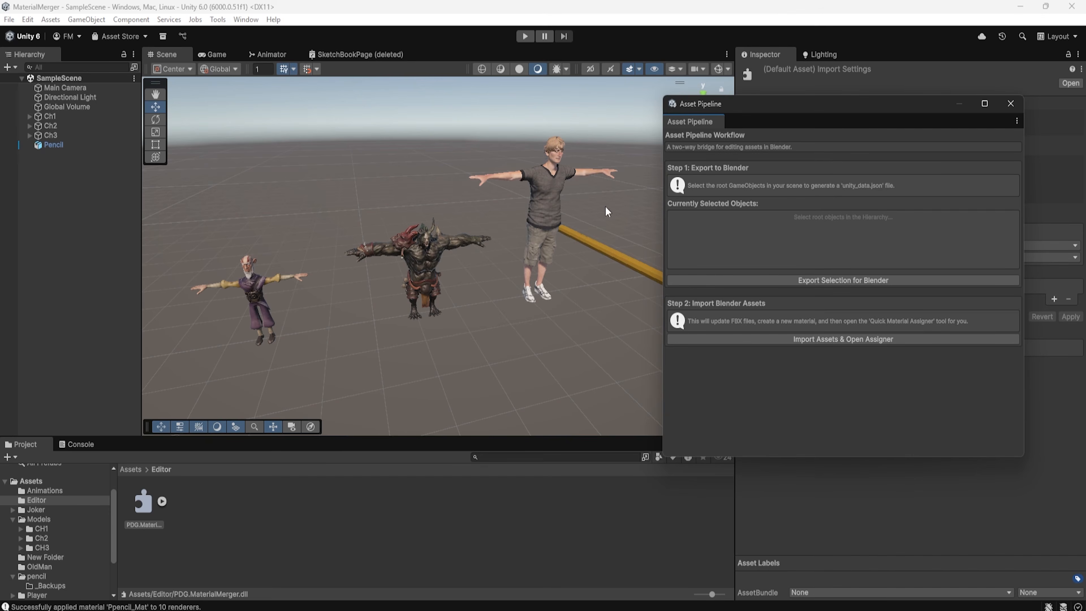
- Check Ch1's child objects, then select the root objects Ch1, Ch2, Ch3 and Pencil for export
{"action": "left_click", "coordinate": [50, 116]}
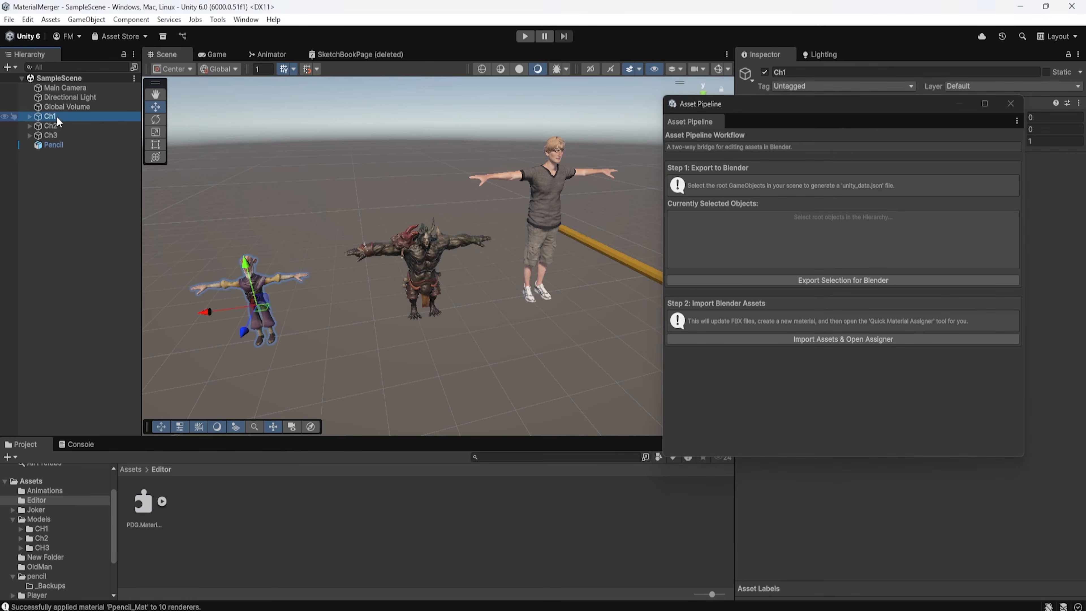
{"action": "left_click", "coordinate": [53, 145], "text": "shift"}
{"action": "left_click", "coordinate": [29, 116]}
{"action": "left_click", "coordinate": [53, 125]}
{"action": "left_click", "coordinate": [38, 126]}
{"action": "left_click", "coordinate": [60, 135]}
{"action": "left_click", "coordinate": [37, 117]}
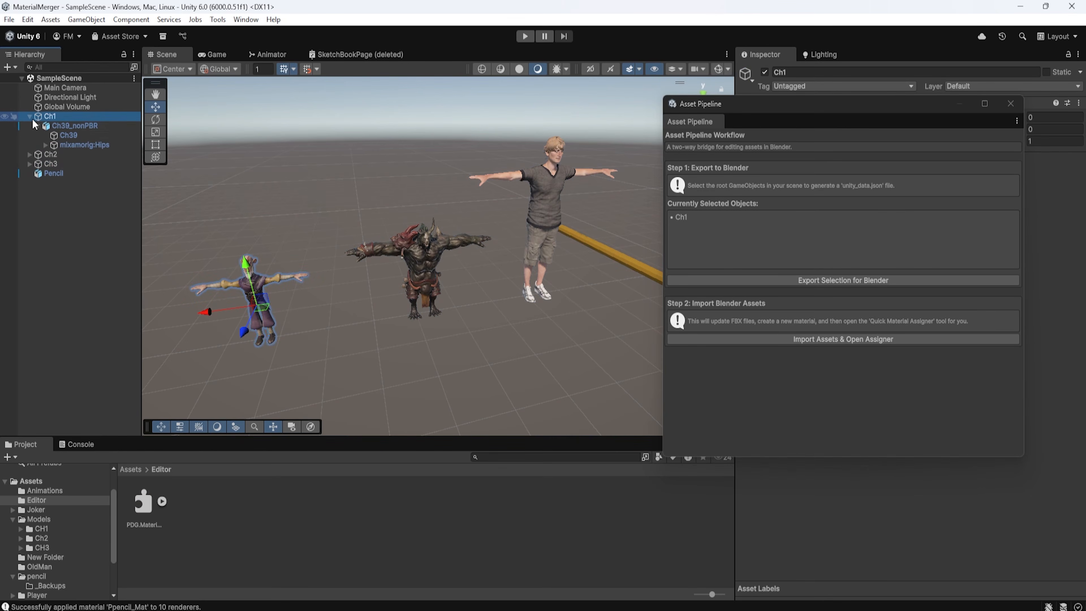
{"action": "left_click", "coordinate": [29, 116]}
{"action": "left_click", "coordinate": [53, 143], "text": "shift"}
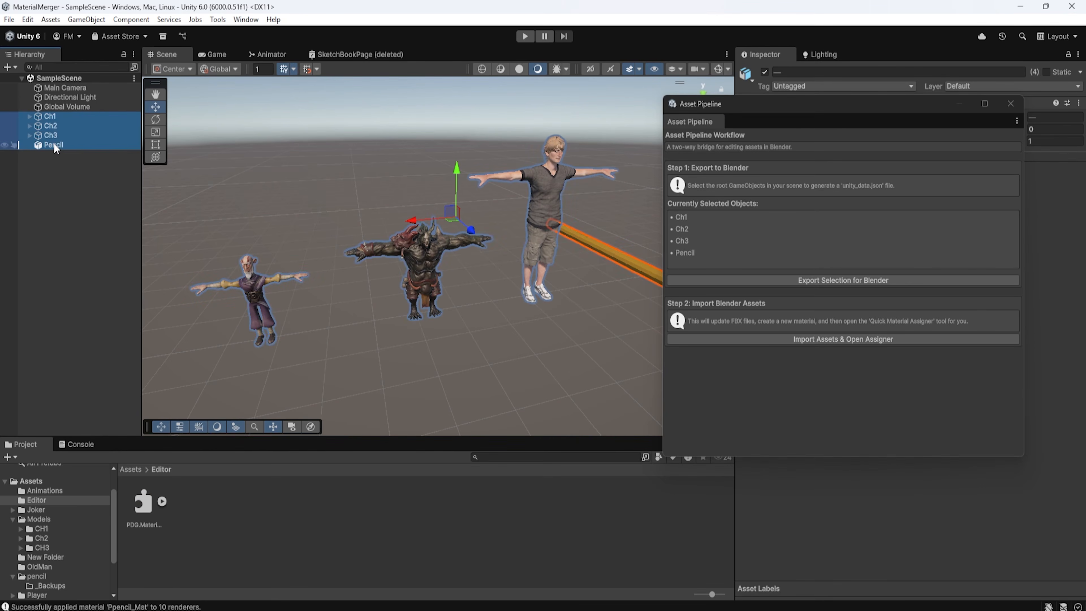
- Export the selected objects for Blender as unity_data.json in the Downloads\Ppencil folder
{"action": "left_click", "coordinate": [747, 281]}
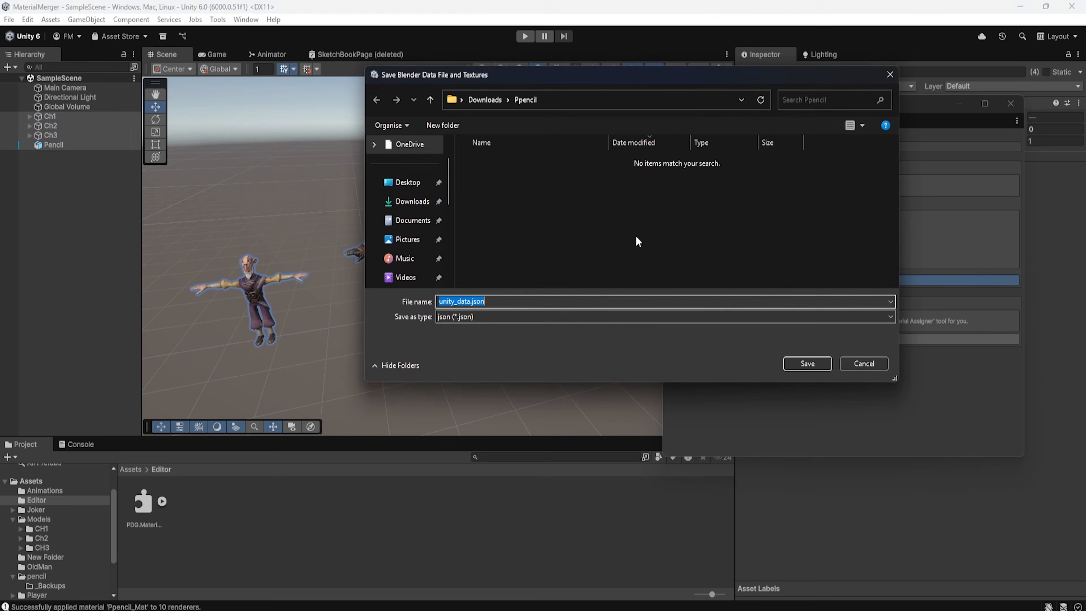
{"action": "left_click_drag", "start_coordinate": [491, 301], "coordinate": [430, 308]}
{"action": "left_click", "coordinate": [627, 197]}
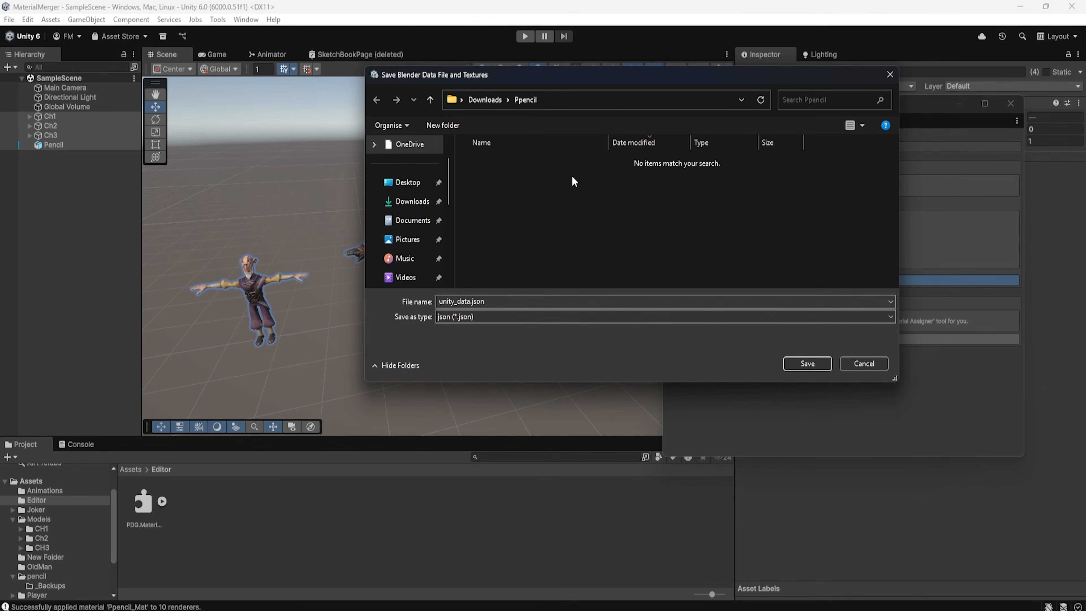
{"action": "left_click", "coordinate": [501, 302]}
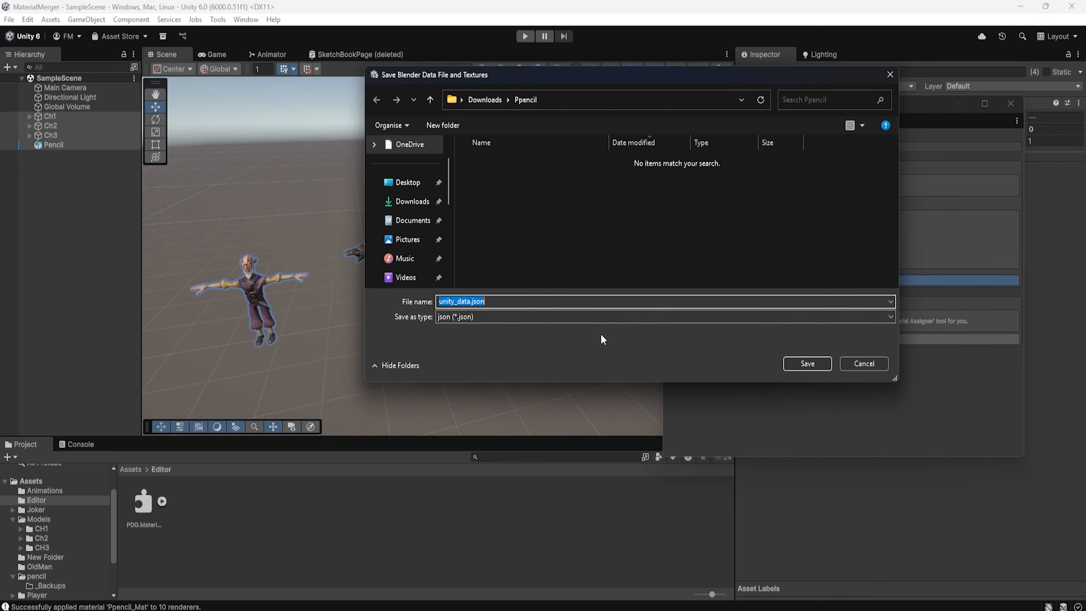
{"action": "left_click", "coordinate": [807, 363]}
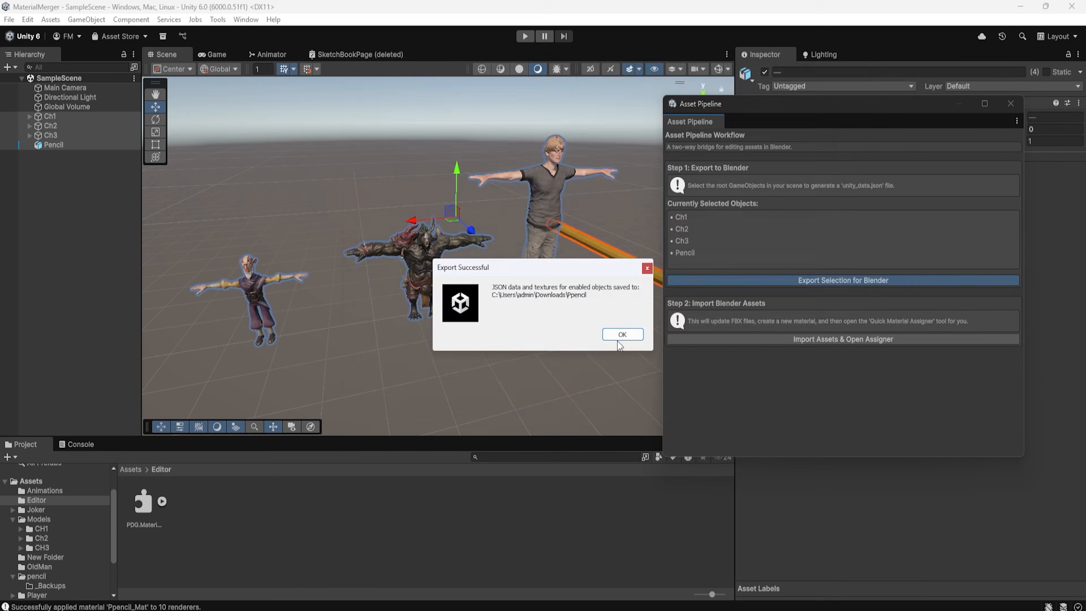
{"action": "left_click", "coordinate": [621, 337]}
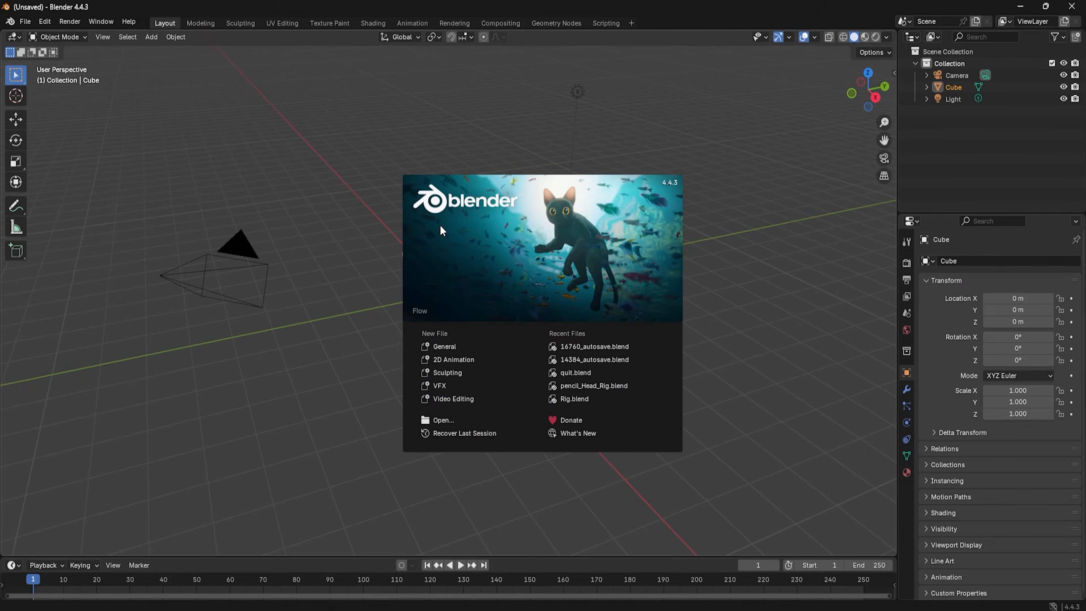
- Switch to Blender, delete all default scene objects, and show the Material Merger add-on's settings
{"action": "left_click", "coordinate": [734, 402]}
{"action": "key", "text": "a"}
{"action": "key", "text": "Delete"}
{"action": "key", "text": "n"}
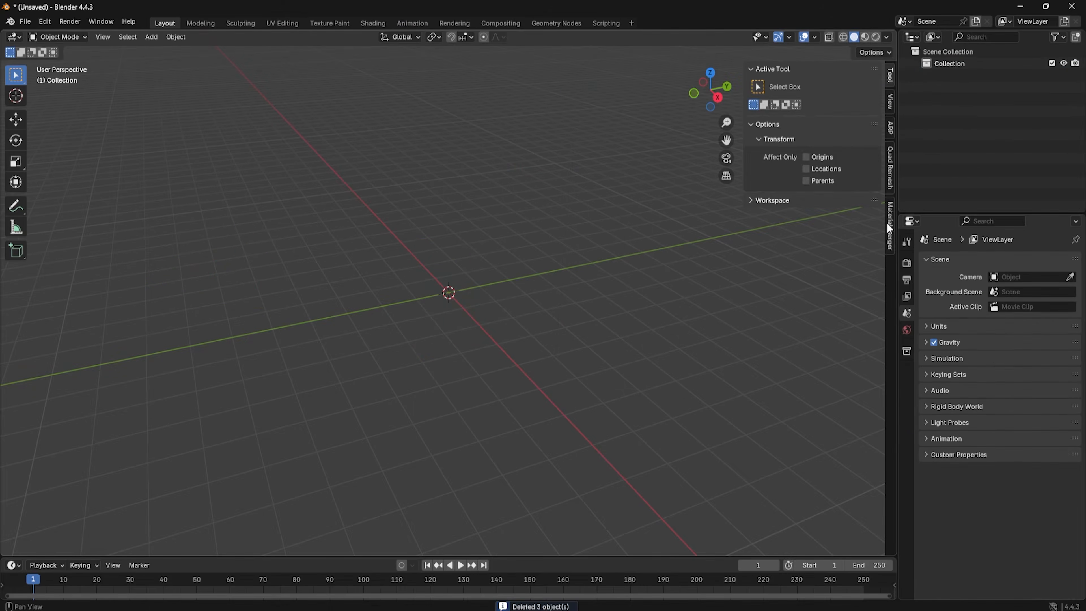
{"action": "left_click", "coordinate": [888, 227]}
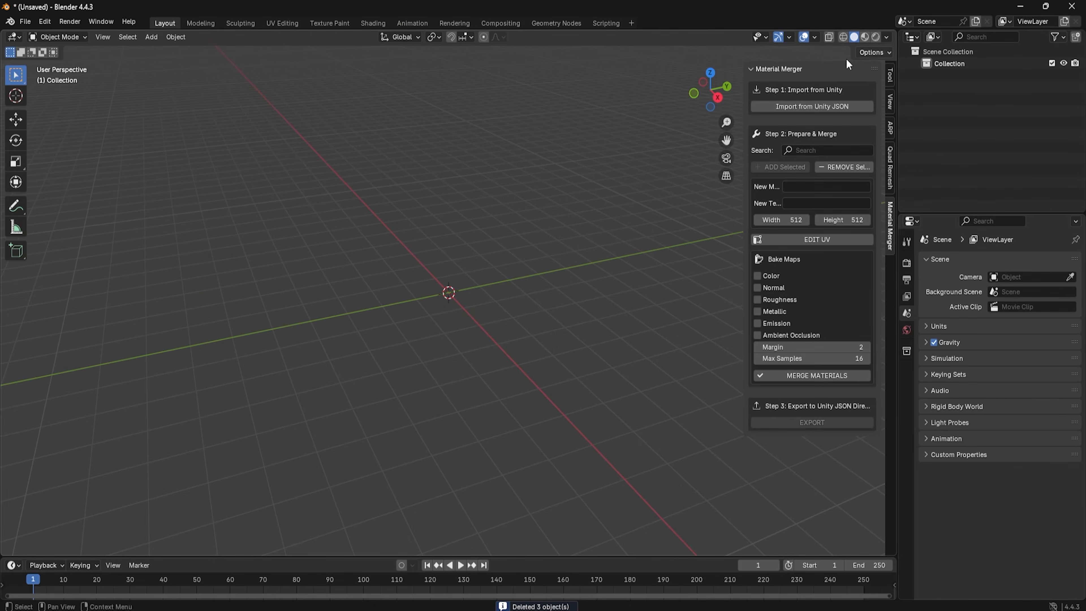
- Import unity_data.json from the Ppencil folder with the Material Merger's Unity import
{"action": "left_click", "coordinate": [815, 107]}
{"action": "double_click", "coordinate": [413, 218]}
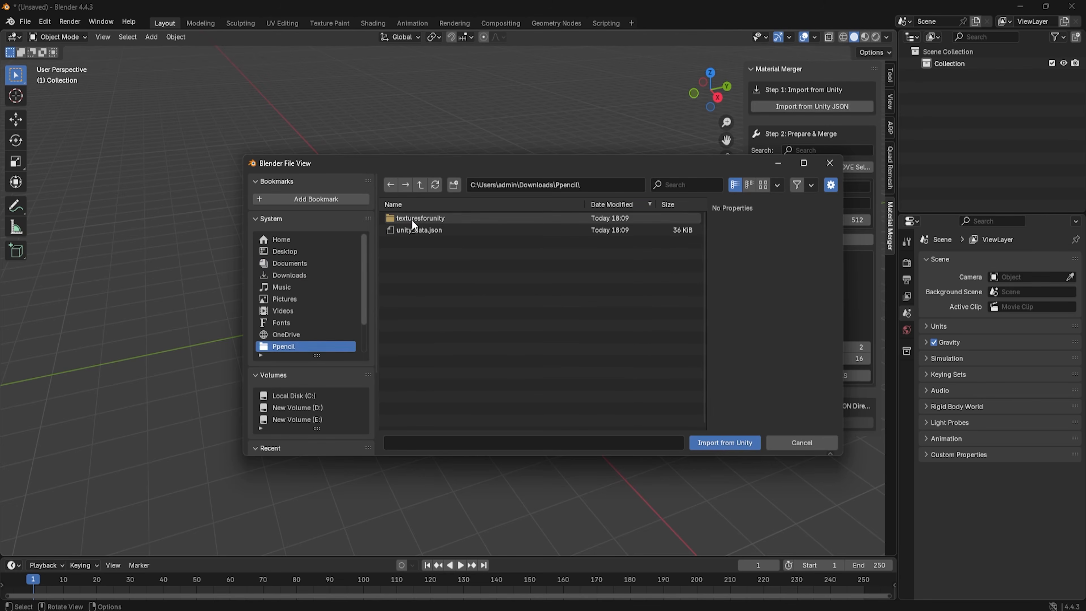
{"action": "left_click", "coordinate": [421, 233]}
{"action": "left_click", "coordinate": [744, 443]}
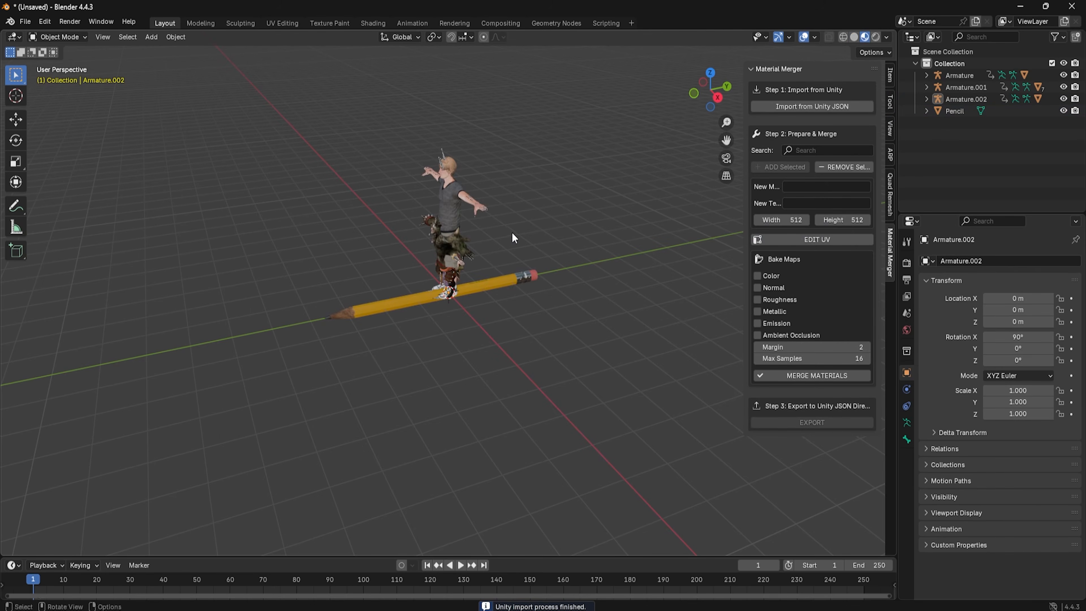
- Examine the imported characters and pencil up close, selecting the blond character's armature without moving it
{"action": "scroll", "coordinate": [460, 244], "scroll_direction": "up", "scroll_amount": 5}
{"action": "middle_click_drag", "start_coordinate": [460, 244], "coordinate": [523, 237]}
{"action": "scroll", "coordinate": [538, 214], "scroll_direction": "down", "scroll_amount": 3}
{"action": "left_click", "coordinate": [454, 184]}
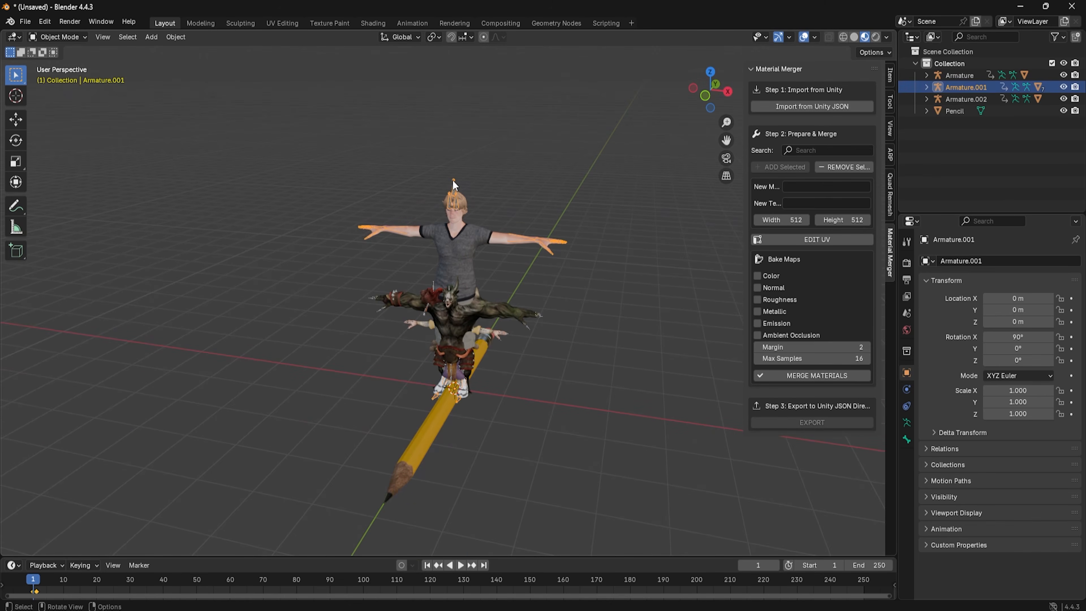
{"action": "key", "text": "g"}
{"action": "key", "text": "x"}
{"action": "key", "text": "Escape"}
{"action": "scroll", "coordinate": [525, 293], "scroll_direction": "up", "scroll_amount": 4}
{"action": "middle_click_drag", "start_coordinate": [553, 299], "coordinate": [519, 309]}
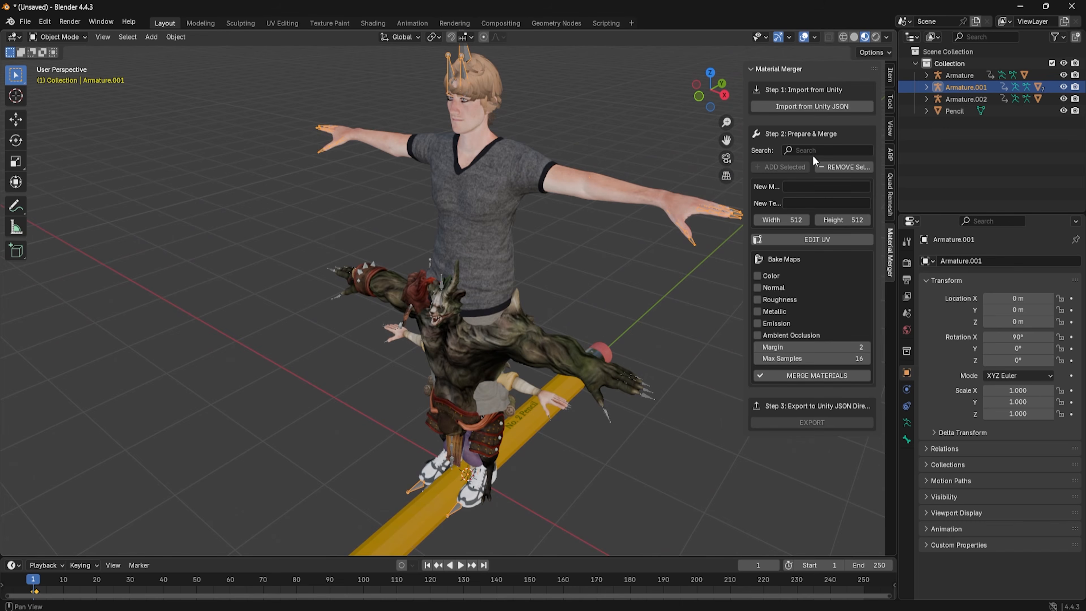
- Select all imported objects and add them to the Material Merger's object list
{"action": "scroll", "coordinate": [608, 239], "scroll_direction": "down", "scroll_amount": 2}
{"action": "key", "text": "a"}
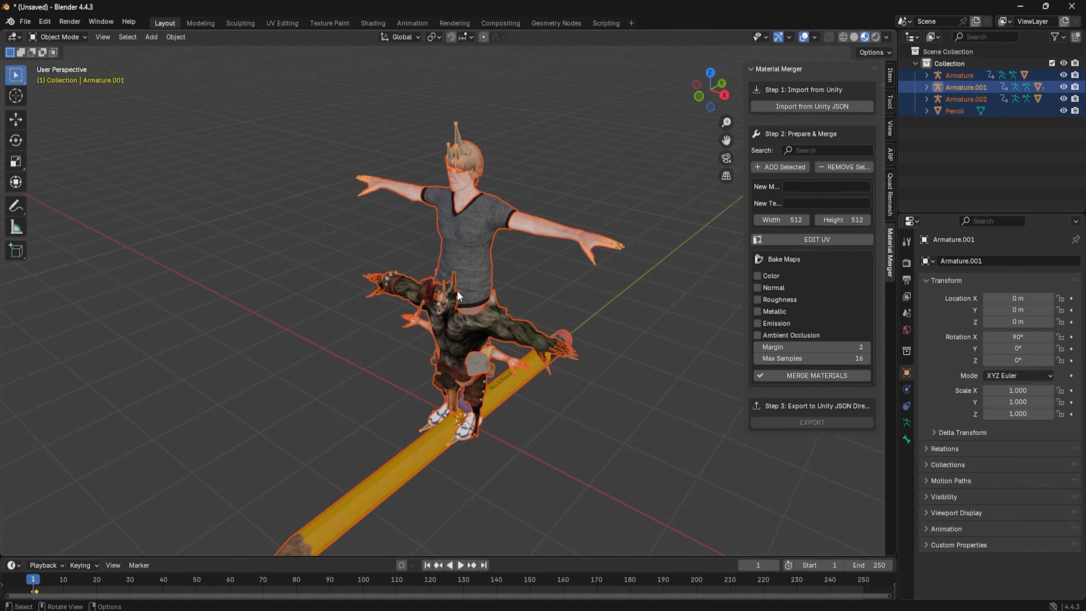
{"action": "left_click", "coordinate": [784, 167]}
- Name the new material merge and the new texture merger, and set the texture size to 2048 × 2048
{"action": "left_click", "coordinate": [794, 358]}
{"action": "type", "text": "merge"}
{"action": "left_click", "coordinate": [807, 376]}
{"action": "type", "text": "merger"}
{"action": "left_click", "coordinate": [782, 392]}
{"action": "type", "text": "2048"}
{"action": "left_click", "coordinate": [844, 392]}
{"action": "type", "text": "*4"}
{"action": "key", "text": "Return"}
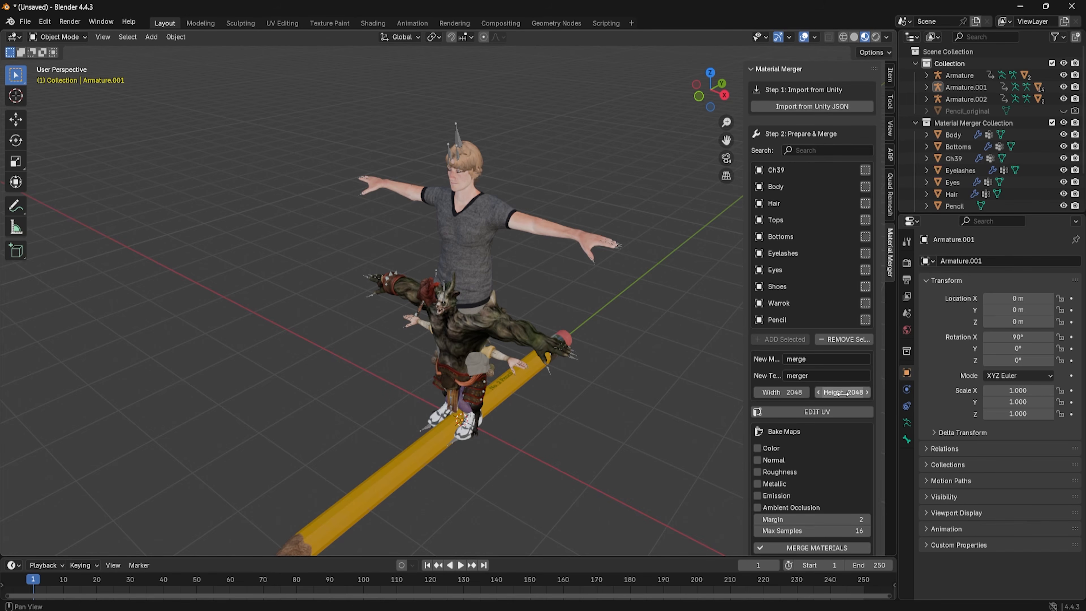
- Open the listed objects for UV editing through the Material Merger and widen the UV editor
{"action": "scroll", "coordinate": [468, 310], "scroll_direction": "up", "scroll_amount": 5}
{"action": "scroll", "coordinate": [468, 310], "scroll_direction": "down", "scroll_amount": 6}
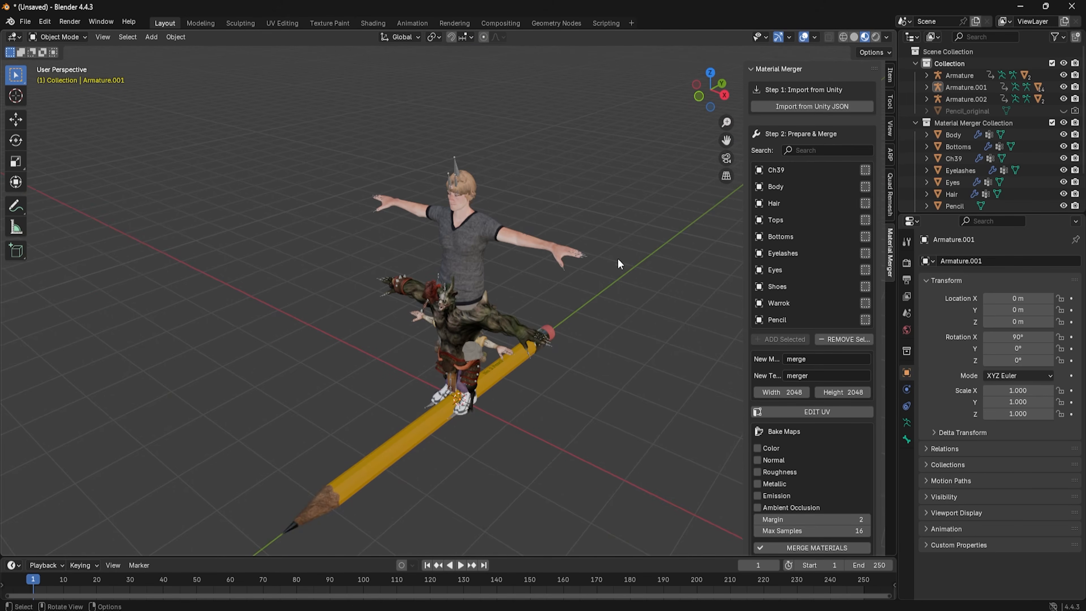
{"action": "left_click", "coordinate": [795, 410]}
{"action": "left_click_drag", "start_coordinate": [454, 396], "coordinate": [650, 385]}
{"action": "scroll", "coordinate": [533, 381], "scroll_direction": "down", "scroll_amount": 8}
{"action": "scroll", "coordinate": [533, 381], "scroll_direction": "up", "scroll_amount": 4}
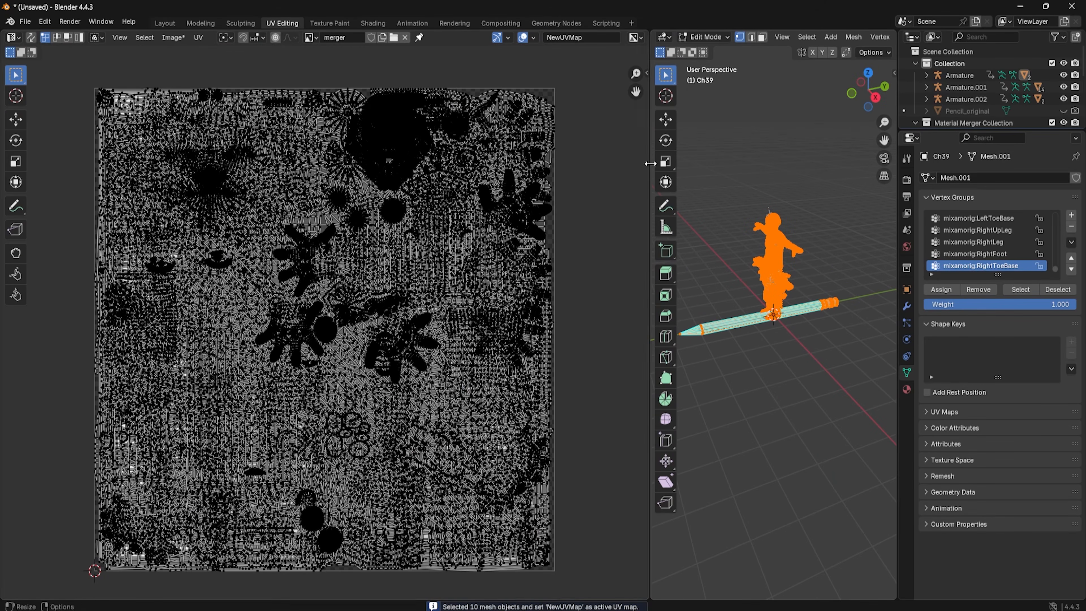
- Try packing the combined UVs of all objects with Unwrella
{"action": "left_click", "coordinate": [645, 73]}
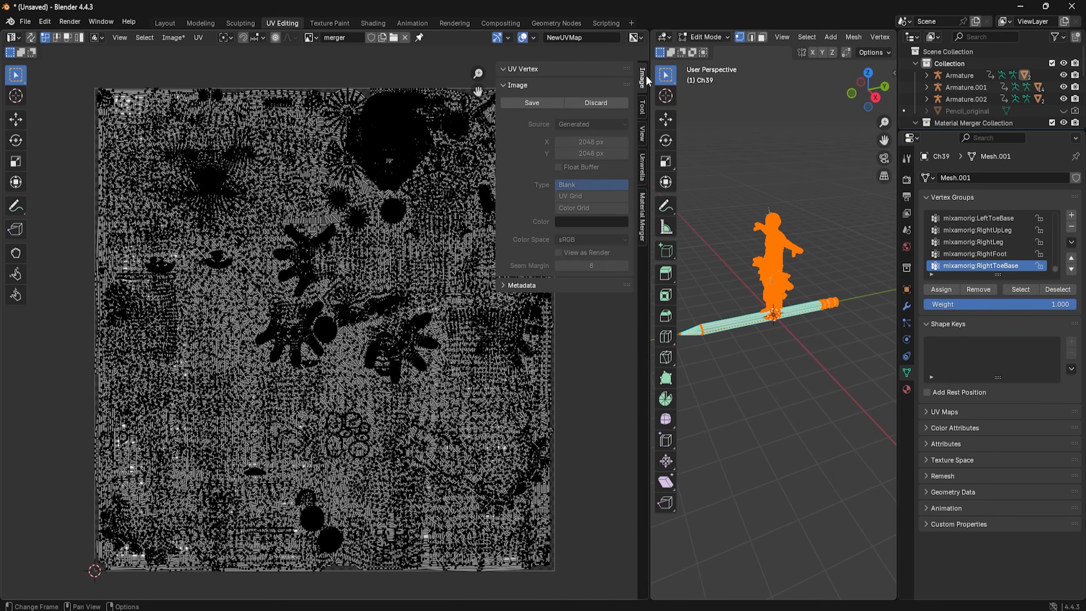
{"action": "left_click", "coordinate": [641, 216]}
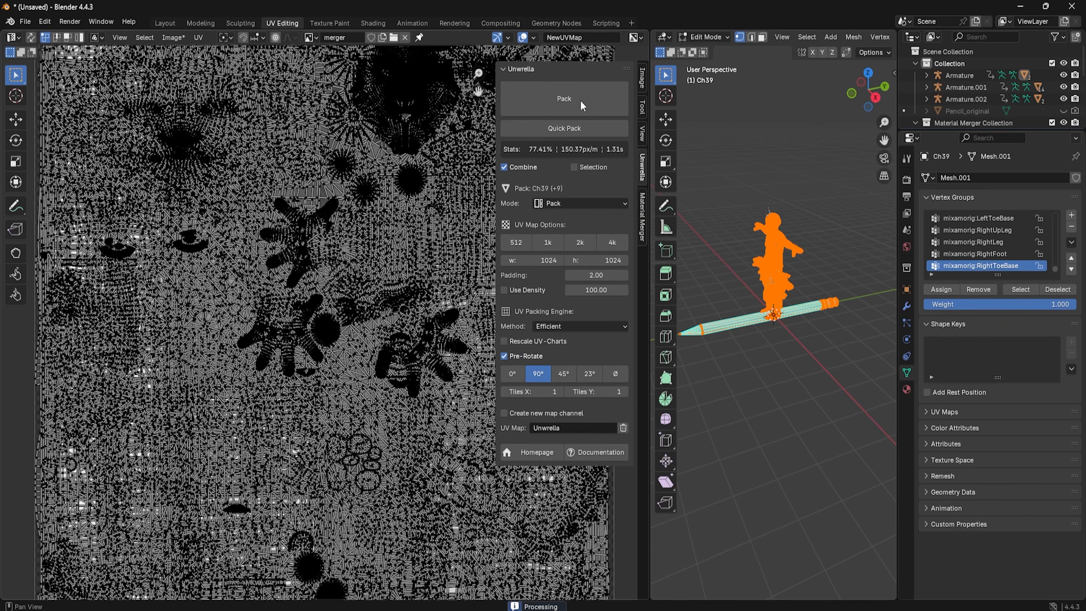
{"action": "left_click", "coordinate": [580, 100]}
- Clear the mesh selection and select linked hair geometry on the blond character's head
{"action": "left_click", "coordinate": [812, 214]}
{"action": "scroll", "coordinate": [814, 211], "scroll_direction": "up", "scroll_amount": 5}
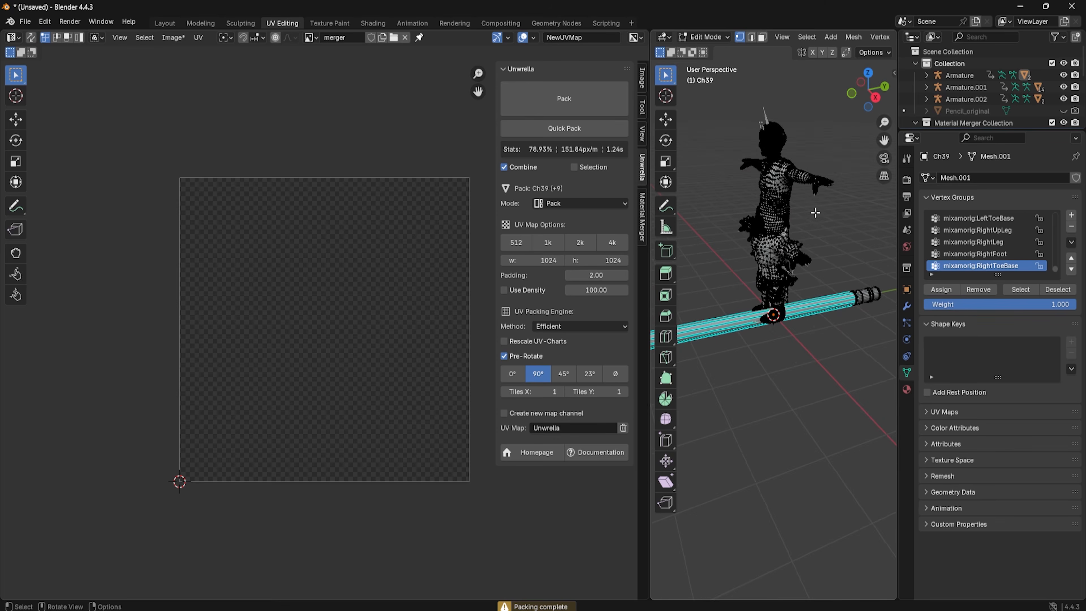
{"action": "scroll", "coordinate": [781, 173], "scroll_direction": "up", "scroll_amount": 12, "text": "shift"}
{"action": "key", "text": "l"}
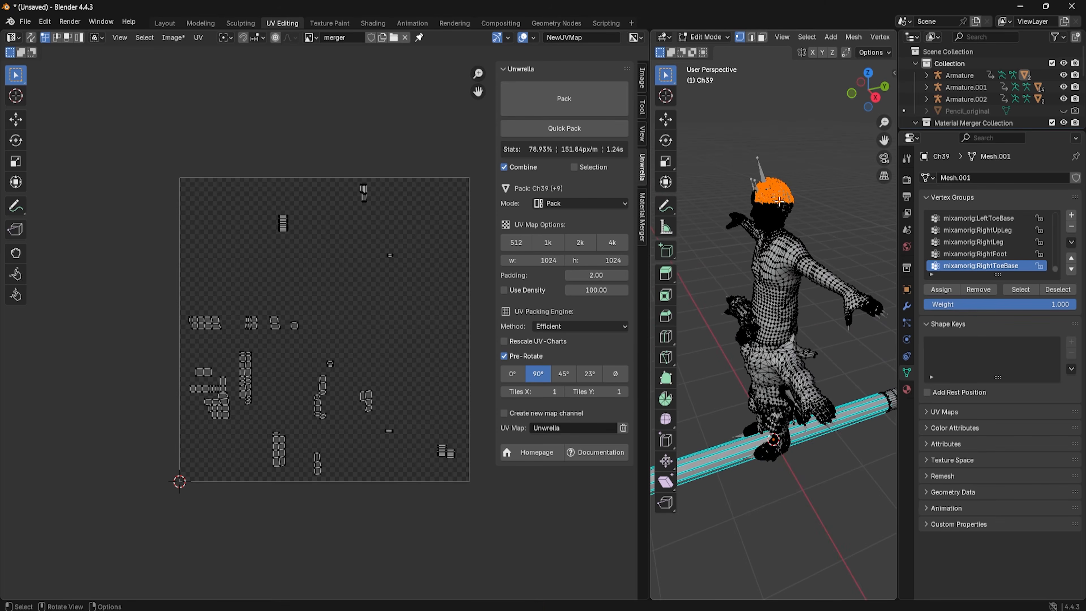
{"action": "key", "text": "l"}
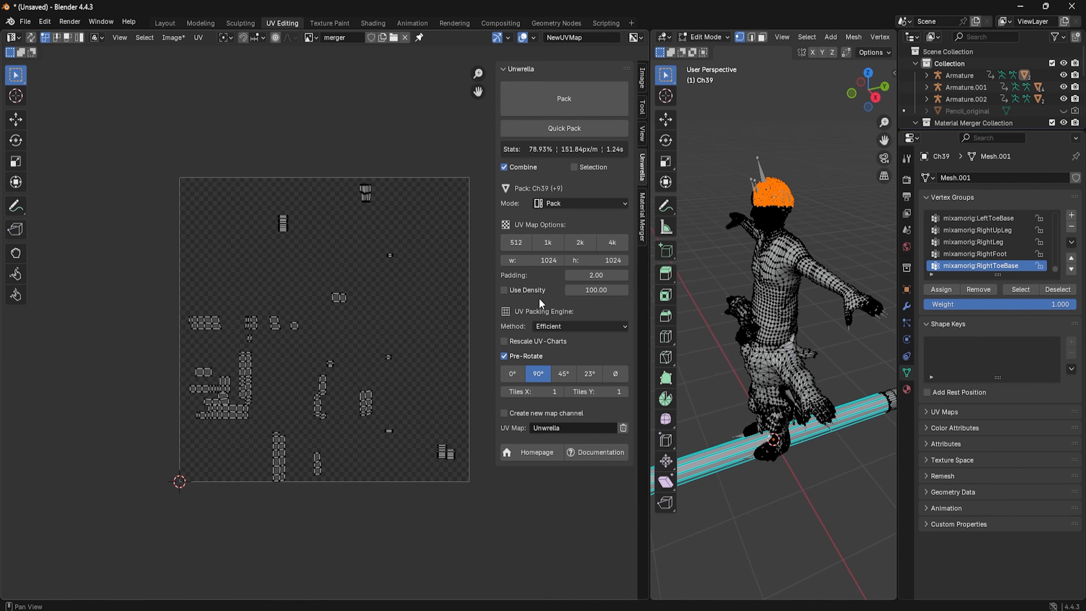
- Show the Material Merger packing tools, select the Hair object's geometry and box-select its UVs
{"action": "left_click", "coordinate": [643, 206]}
{"action": "left_click", "coordinate": [536, 142]}
{"action": "left_click_drag", "start_coordinate": [182, 135], "coordinate": [507, 520]}
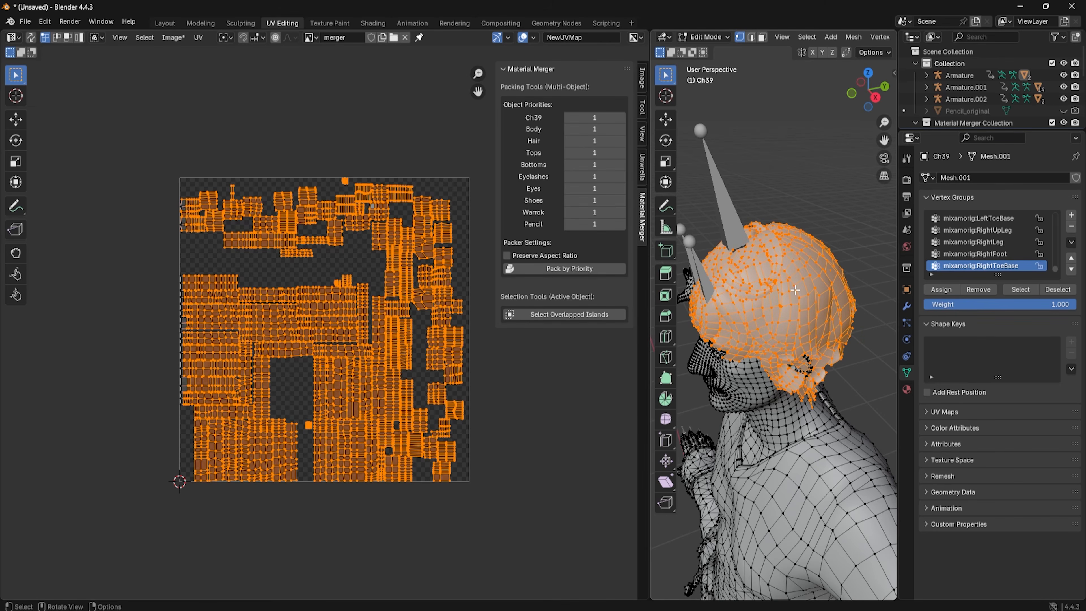
- Undo the hair selections and the Unwrella UV packing
{"action": "left_click", "coordinate": [511, 389]}
{"action": "key", "text": "ctrl+z"}
{"action": "key", "text": "ctrl+z"}
{"action": "key", "text": "ctrl+z"}
{"action": "key", "text": "ctrl+z"}
{"action": "key", "text": "ctrl+z"}
{"action": "key", "text": "ctrl+z"}
{"action": "key", "text": "ctrl+z"}
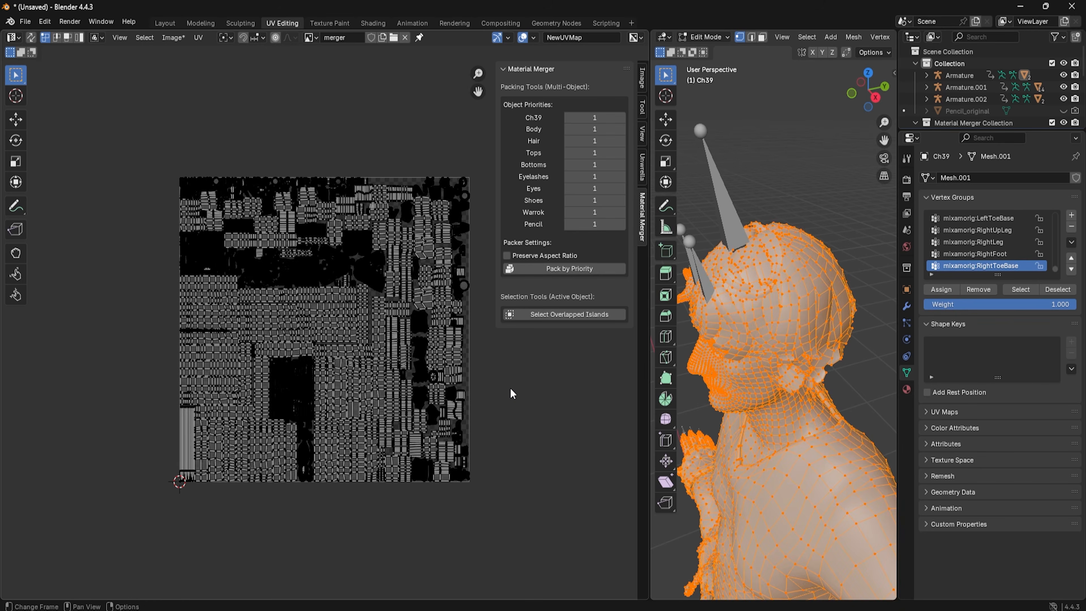
- Select the Hair object's overlapping UV islands with the Material Merger, pin them and clear the selection
{"action": "scroll", "coordinate": [510, 388], "scroll_direction": "up", "scroll_amount": 2}
{"action": "left_click", "coordinate": [535, 141]}
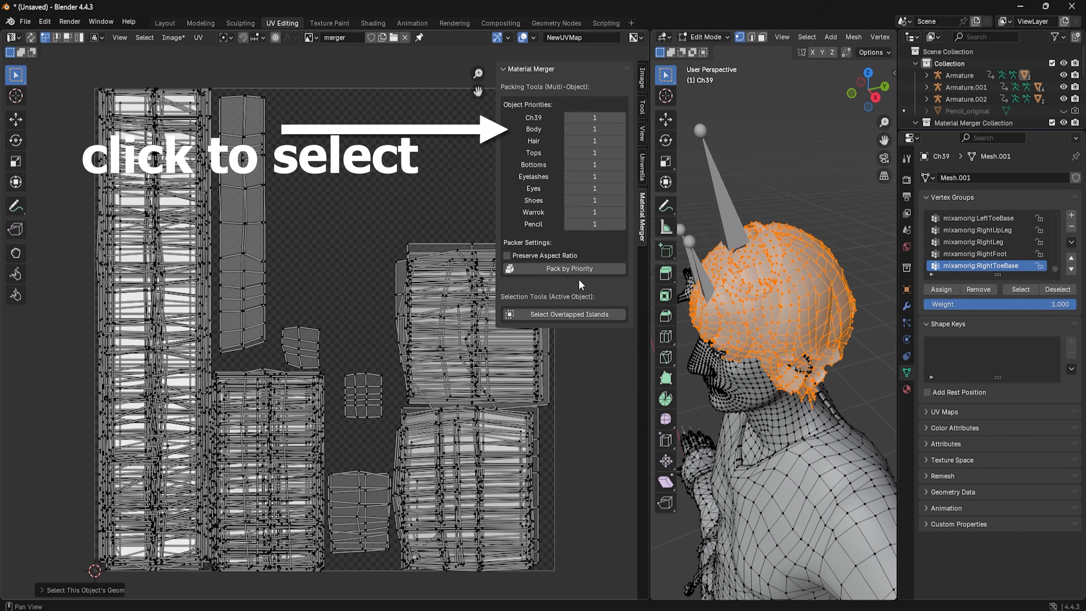
{"action": "left_click", "coordinate": [575, 319]}
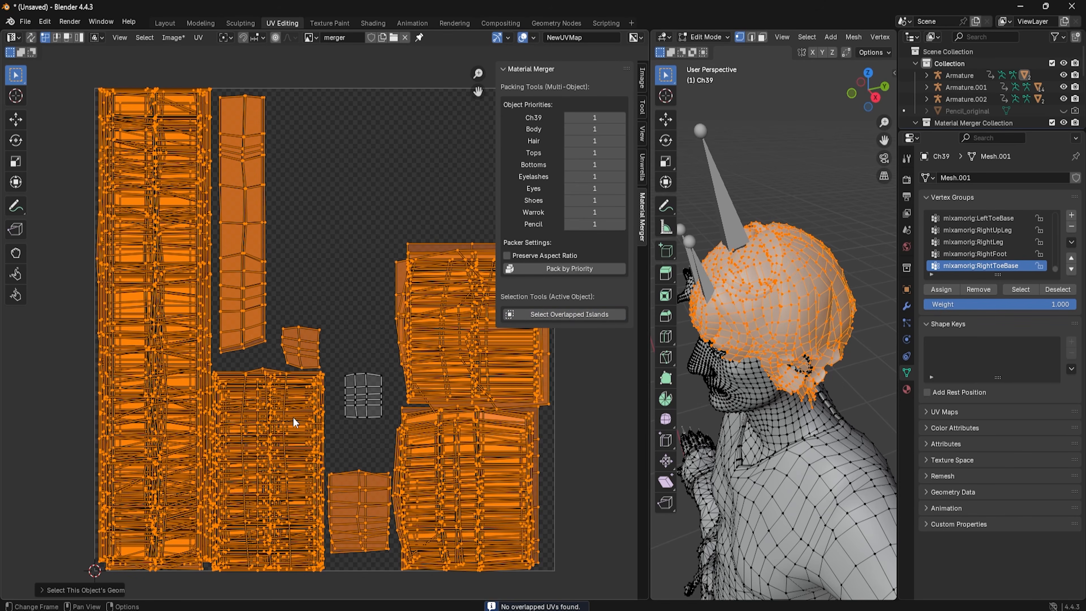
{"action": "key", "text": "p"}
{"action": "key", "text": "alt+a"}
- Check the pinned Hair UV islands with box selections and show the Unwrella packing settings
{"action": "left_click_drag", "start_coordinate": [550, 610], "coordinate": [568, 585]}
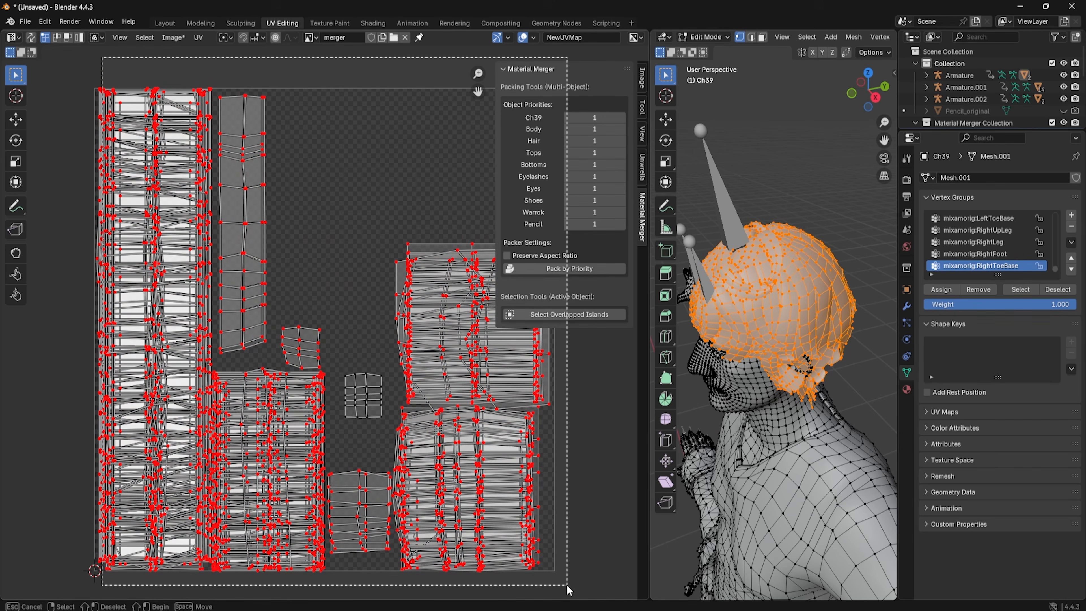
{"action": "left_click", "coordinate": [368, 258]}
{"action": "left_click", "coordinate": [641, 168]}
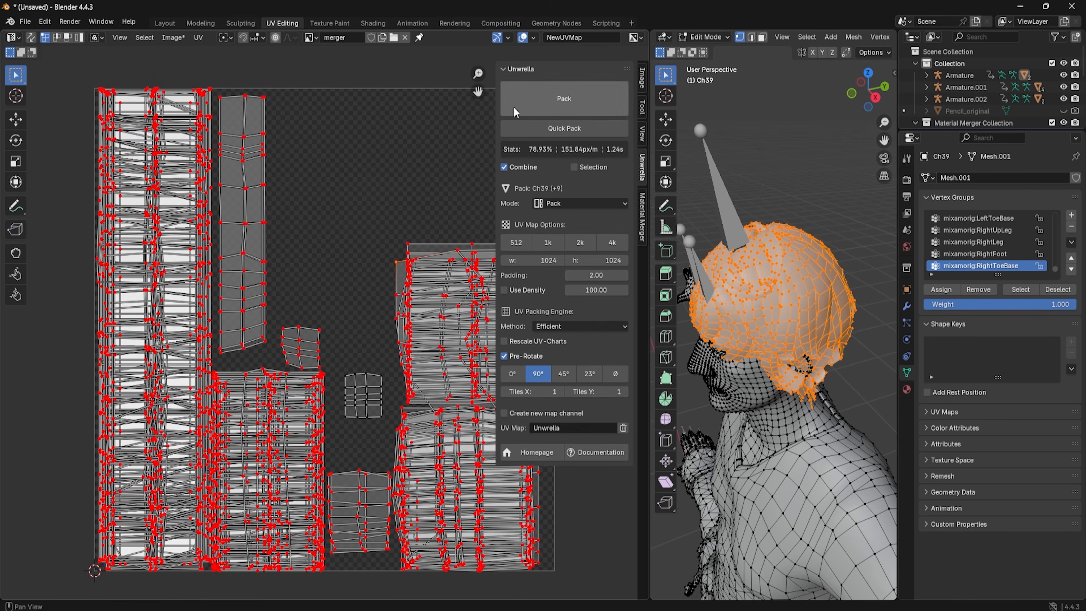
{"action": "left_click_drag", "start_coordinate": [72, 58], "coordinate": [585, 596]}
{"action": "left_click", "coordinate": [316, 251]}
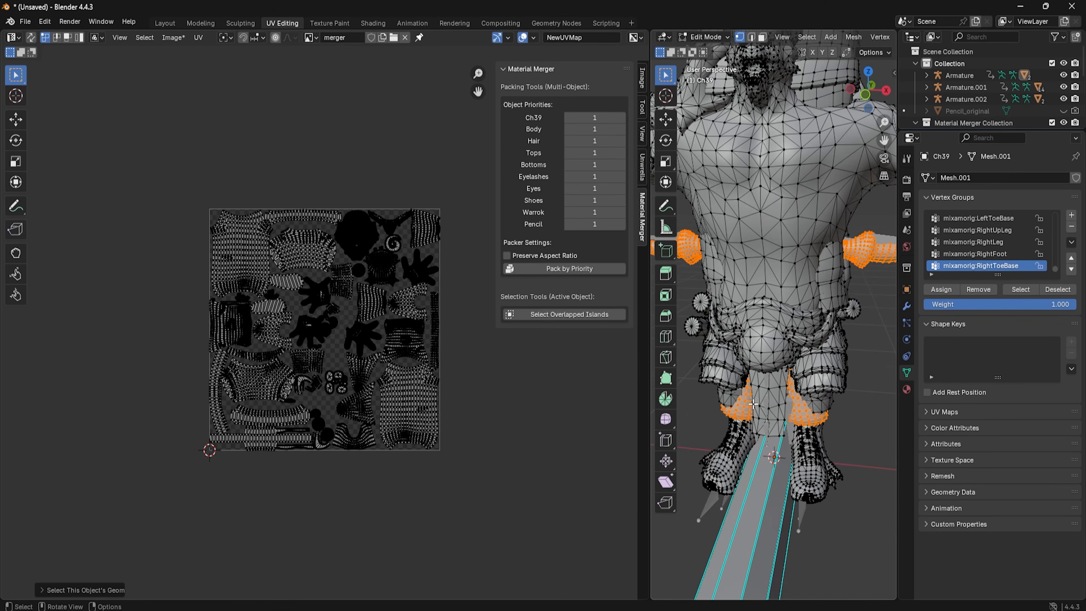
- Set the packing priority of Ch39, Body and Tops to 4 in the Material Merger
{"action": "left_click", "coordinate": [594, 117]}
{"action": "key", "text": "Return"}
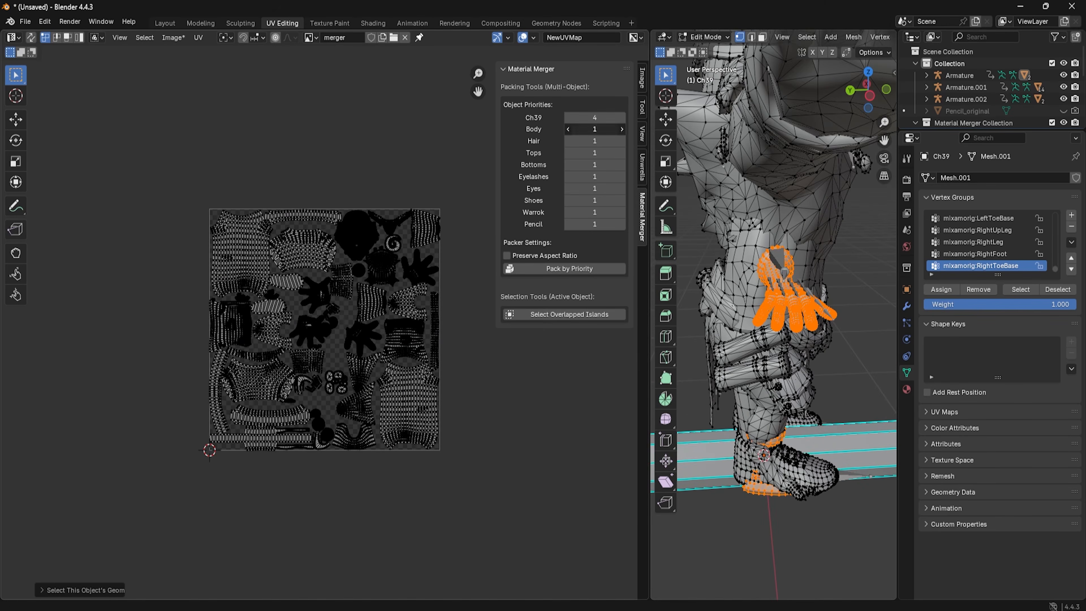
{"action": "type", "text": "4"}
{"action": "key", "text": "Return"}
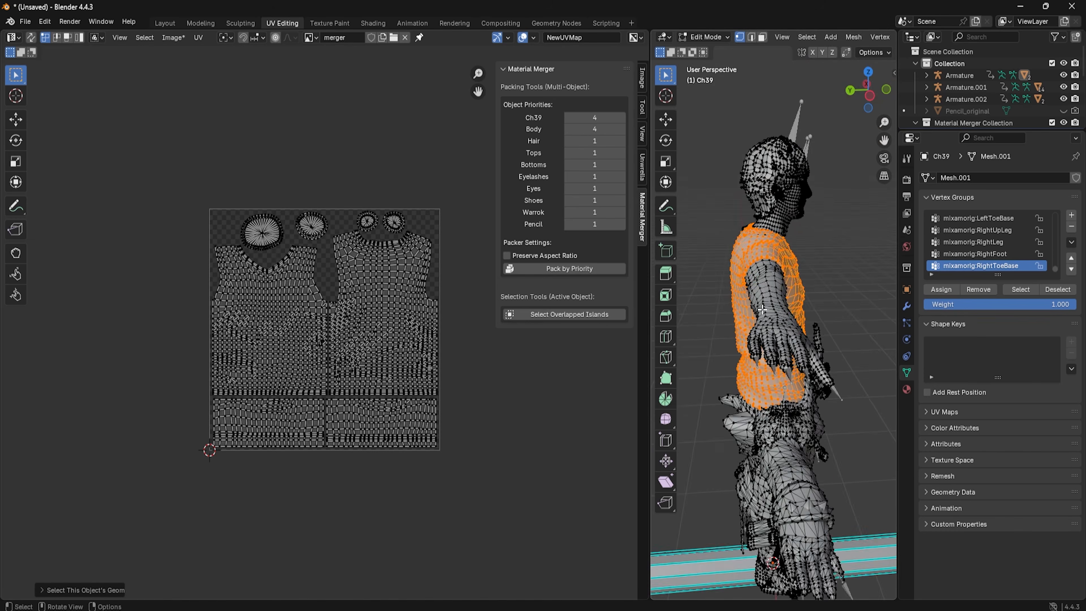
{"action": "middle_click_drag", "start_coordinate": [762, 309], "coordinate": [726, 310]}
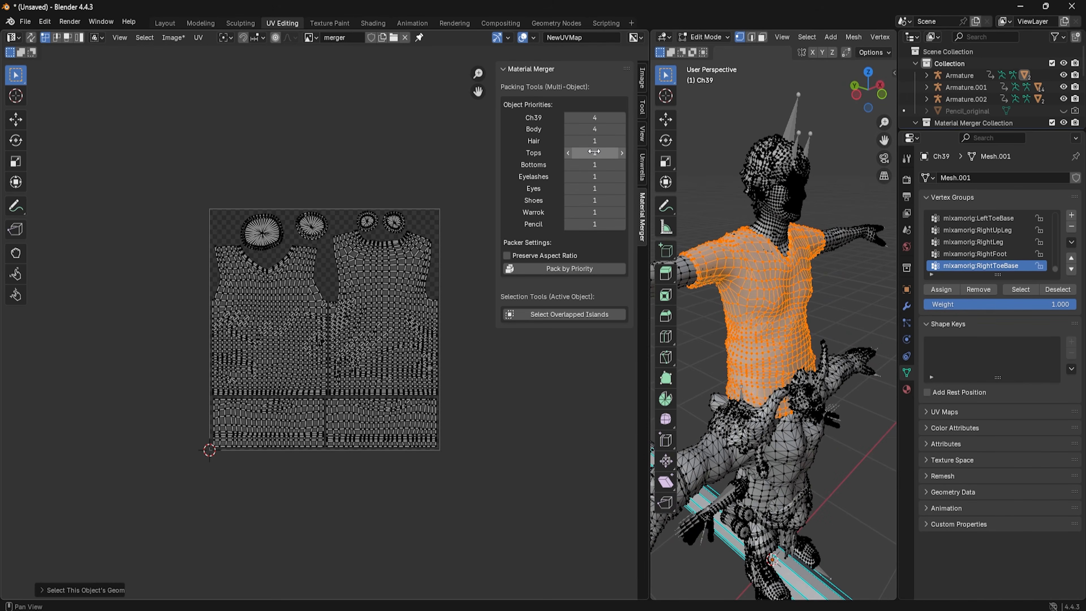
{"action": "left_click", "coordinate": [594, 152]}
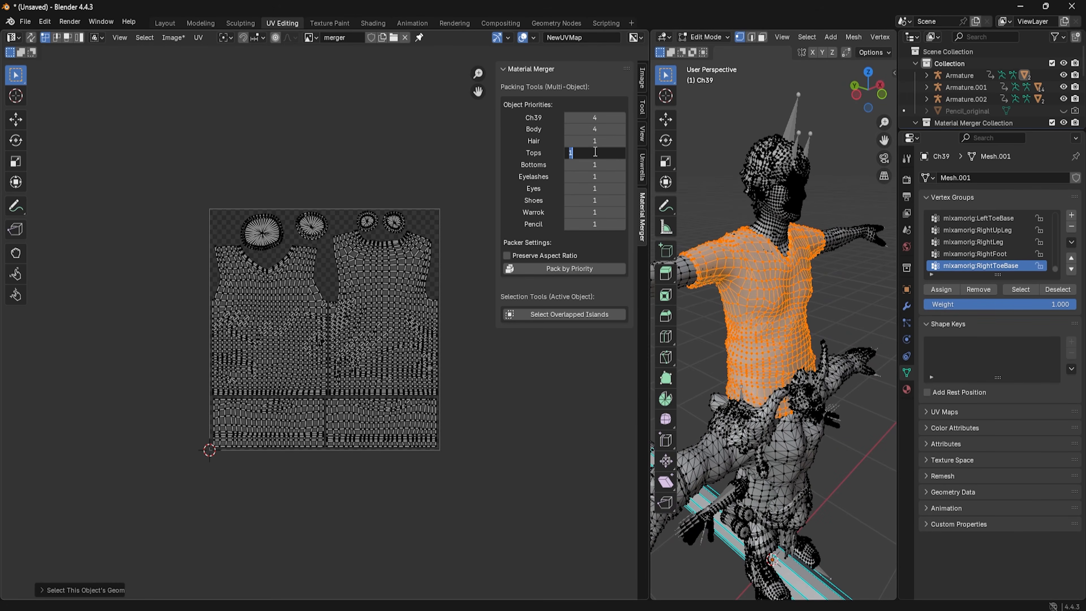
{"action": "key", "text": "Return"}
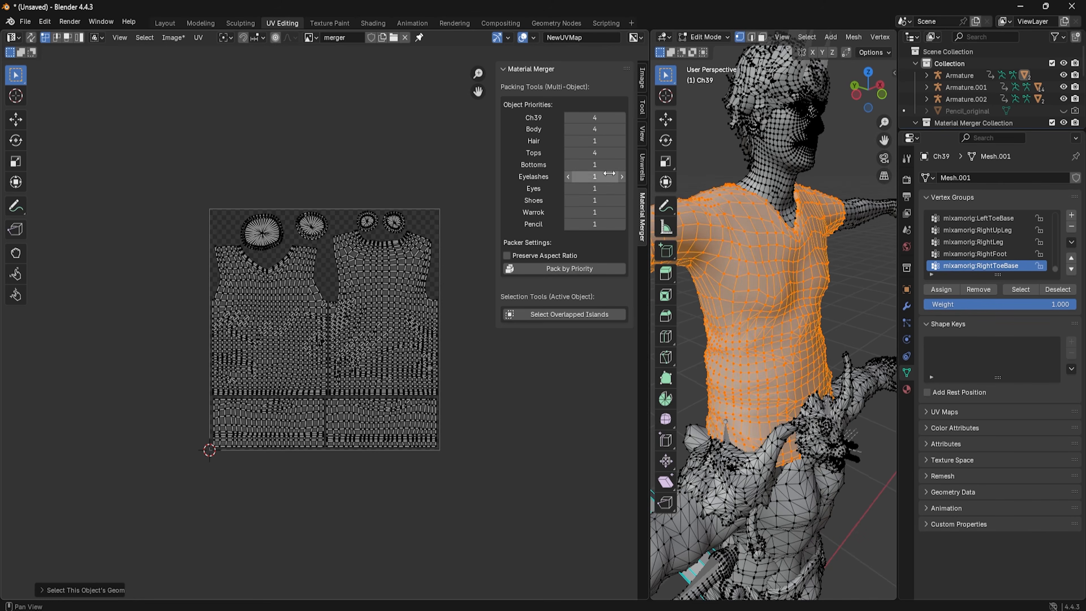
- Check the Eyelashes and Eyes geometry, and set the packing priority of Bottoms to 4
{"action": "left_click", "coordinate": [534, 175]}
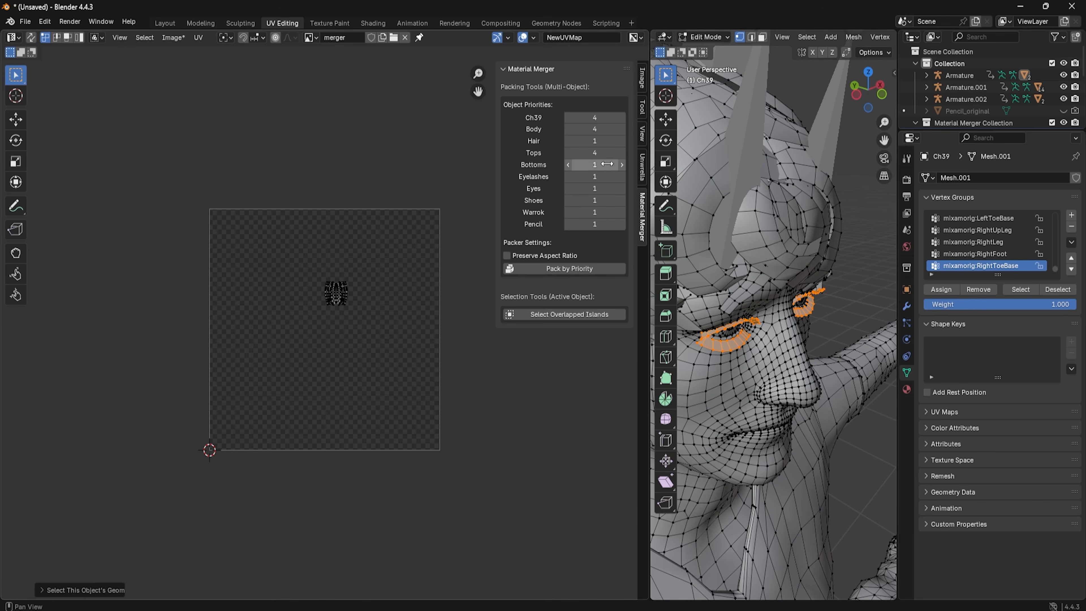
{"action": "left_click", "coordinate": [536, 188]}
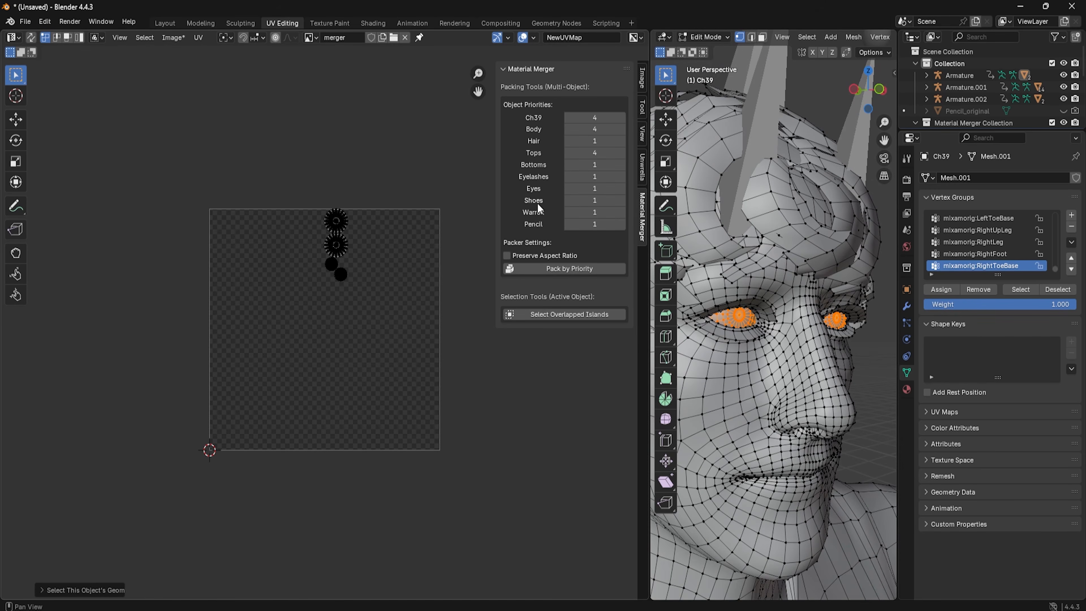
{"action": "left_click", "coordinate": [594, 166]}
{"action": "type", "text": "4"}
{"action": "key", "text": "Return"}
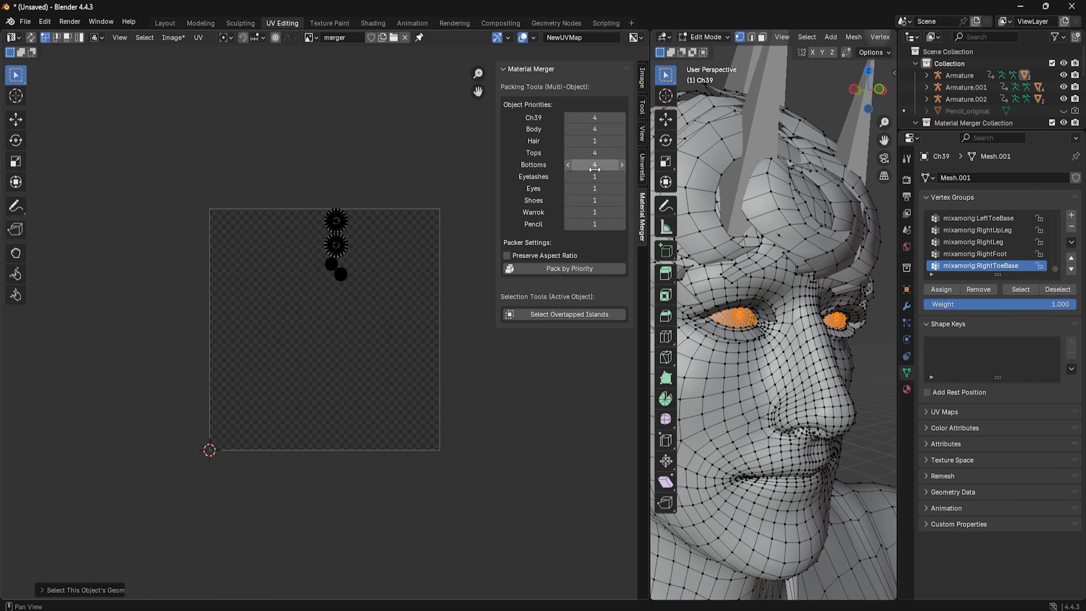
- Check the Bottoms geometry, then set the packing priority of Shoes to 3 and of Pencil and Warrok to 4
{"action": "left_click", "coordinate": [535, 167]}
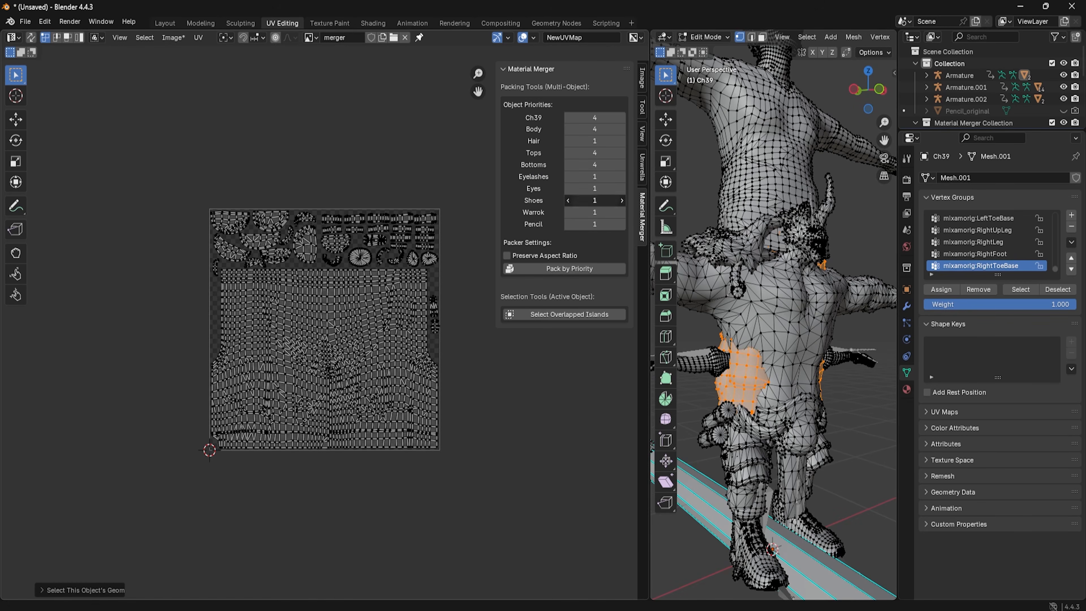
{"action": "type", "text": "3"}
{"action": "key", "text": "Return"}
{"action": "left_click", "coordinate": [582, 223]}
{"action": "type", "text": "4"}
{"action": "key", "text": "Return"}
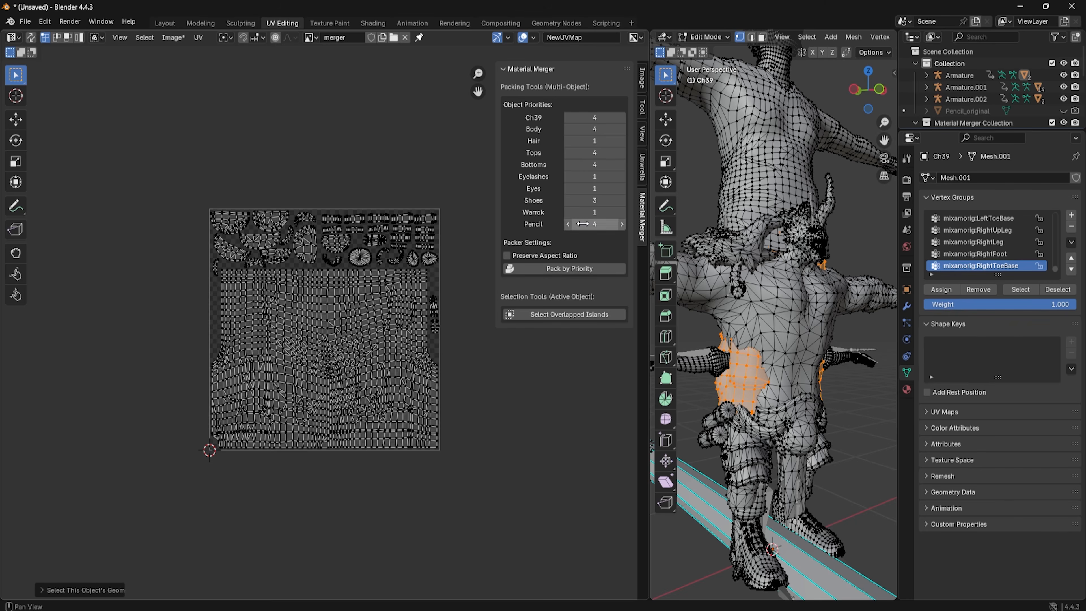
{"action": "left_click", "coordinate": [582, 212]}
{"action": "type", "text": "4"}
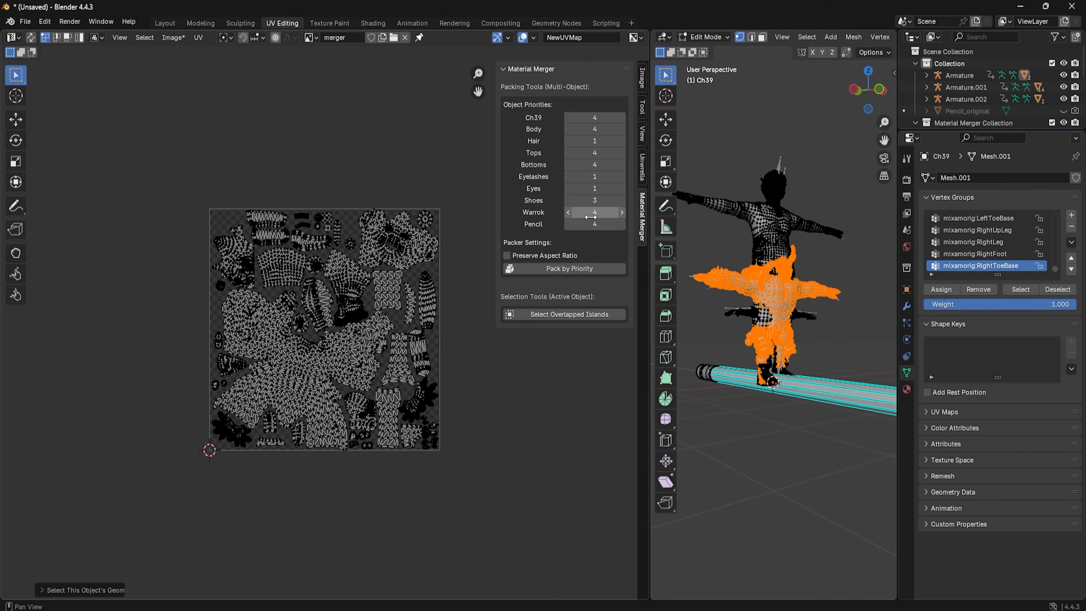
{"action": "key", "text": "Return"}
- Pack the UVs by priority and check the pinned hair islands with a box selection
{"action": "left_click", "coordinate": [550, 269]}
{"action": "left_click", "coordinate": [548, 269]}
{"action": "scroll", "coordinate": [314, 302], "scroll_direction": "up", "scroll_amount": 4}
{"action": "middle_click_drag", "start_coordinate": [50, 141], "coordinate": [184, 240]}
{"action": "left_click_drag", "start_coordinate": [143, 175], "coordinate": [290, 331]}
{"action": "scroll", "coordinate": [312, 316], "scroll_direction": "down", "scroll_amount": 2}
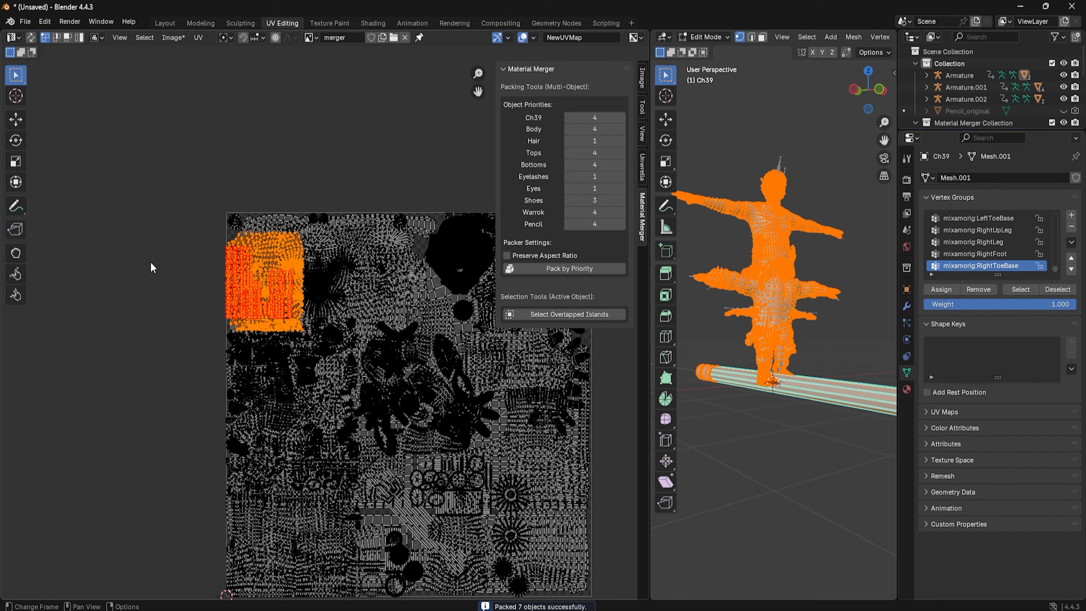
{"action": "left_click", "coordinate": [151, 263]}
- Repack the combined UVs of all objects with Unwrella and inspect the pinned island area
{"action": "left_click", "coordinate": [643, 169]}
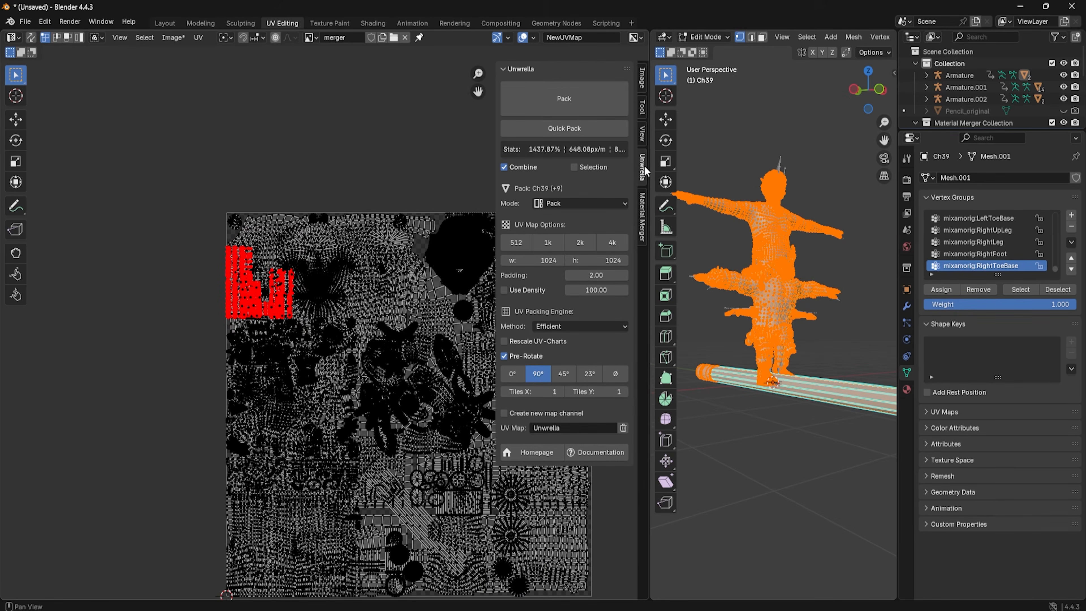
{"action": "left_click", "coordinate": [594, 107]}
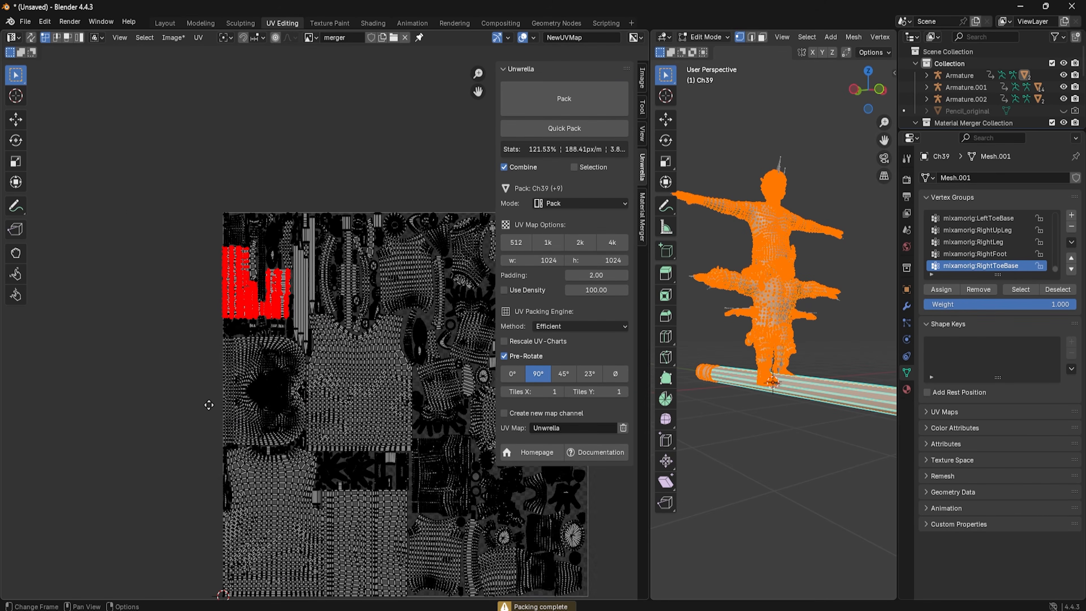
{"action": "scroll", "coordinate": [252, 362], "scroll_direction": "up", "scroll_amount": 4}
{"action": "left_click_drag", "start_coordinate": [90, 183], "coordinate": [214, 387]}
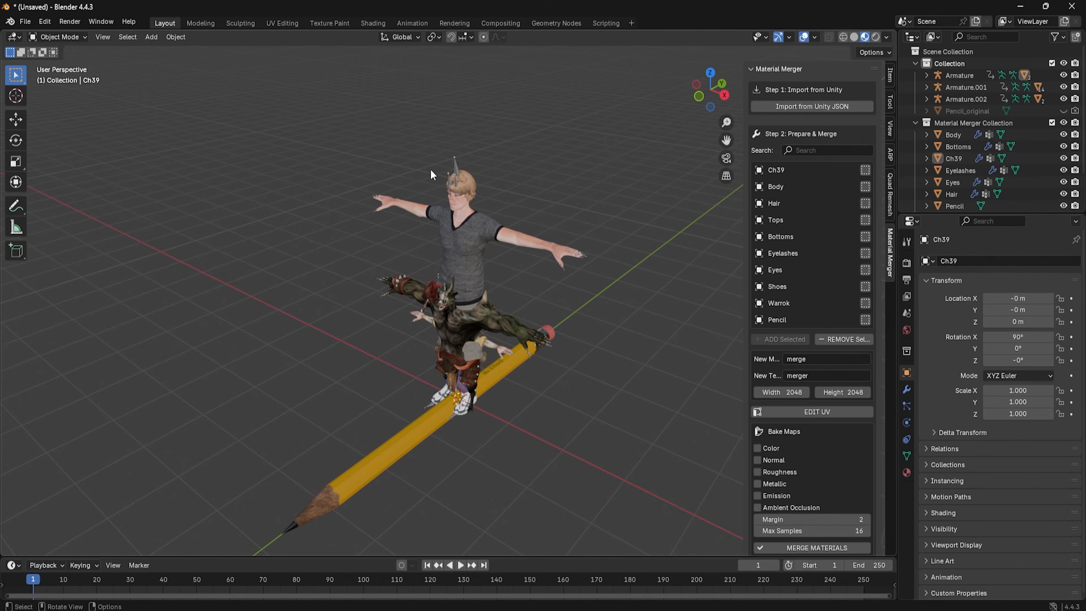
- Enable the Color, Normal, Roughness and Metallic bake maps in the Layout workspace and merge the materials
{"action": "scroll", "coordinate": [836, 404], "scroll_direction": "down", "scroll_amount": 3}
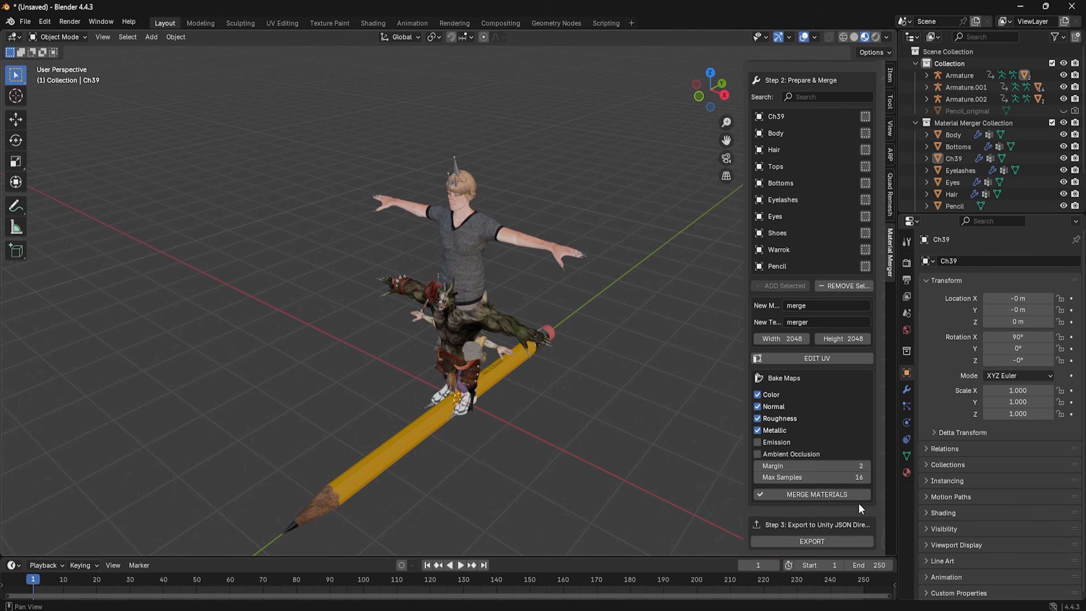
{"action": "left_click", "coordinate": [823, 496]}
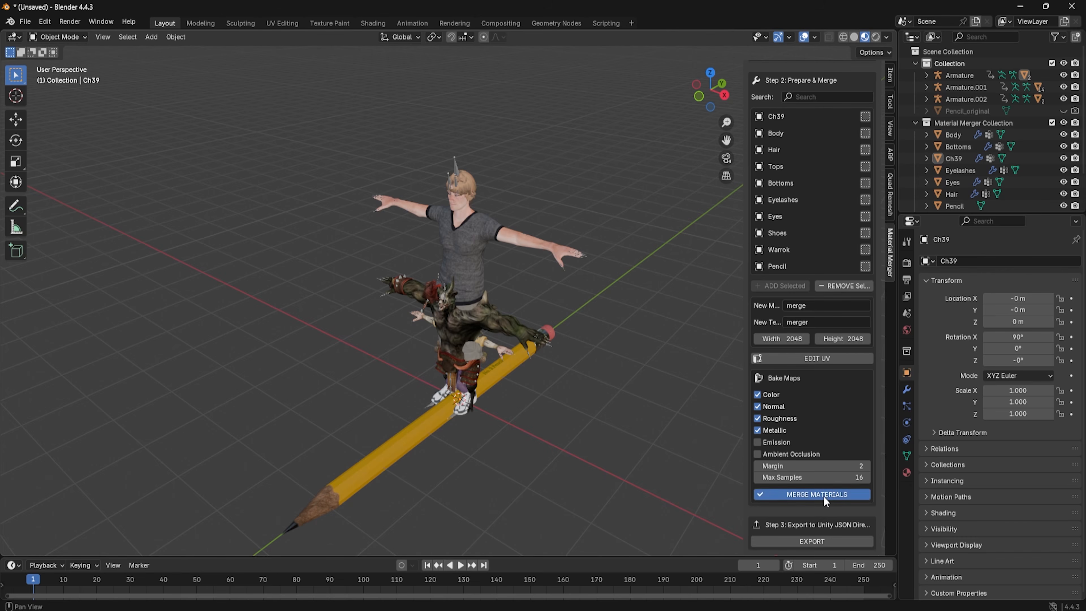
- Examine the merged result on the Warrok and Body meshes and open the merge material's settings
{"action": "left_click", "coordinate": [588, 419]}
{"action": "scroll", "coordinate": [557, 357], "scroll_direction": "up", "scroll_amount": 5}
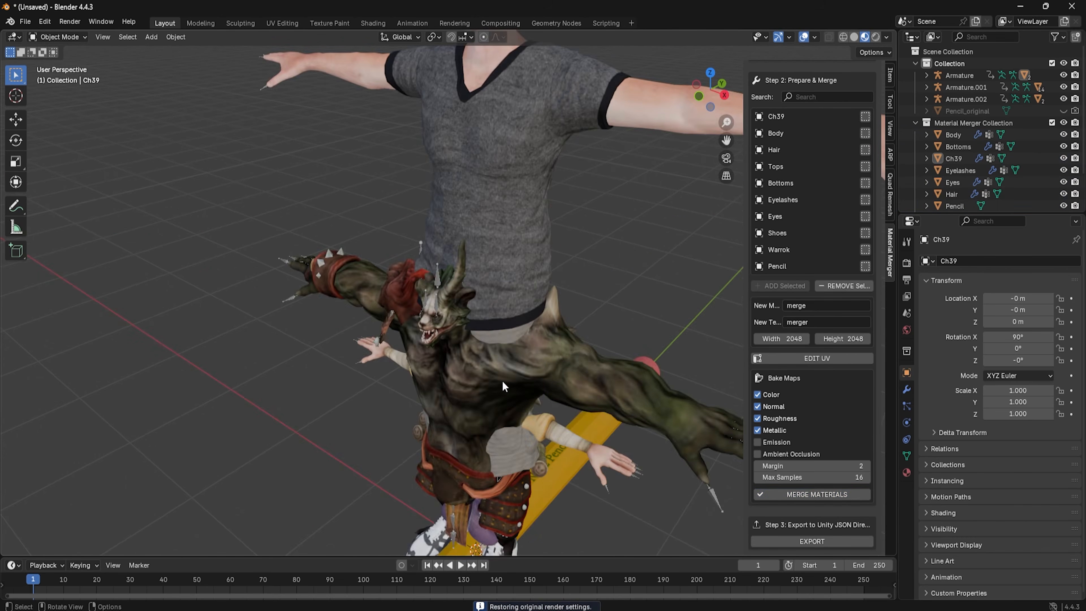
{"action": "left_click", "coordinate": [500, 368]}
{"action": "middle_click_drag", "start_coordinate": [498, 356], "coordinate": [568, 419]}
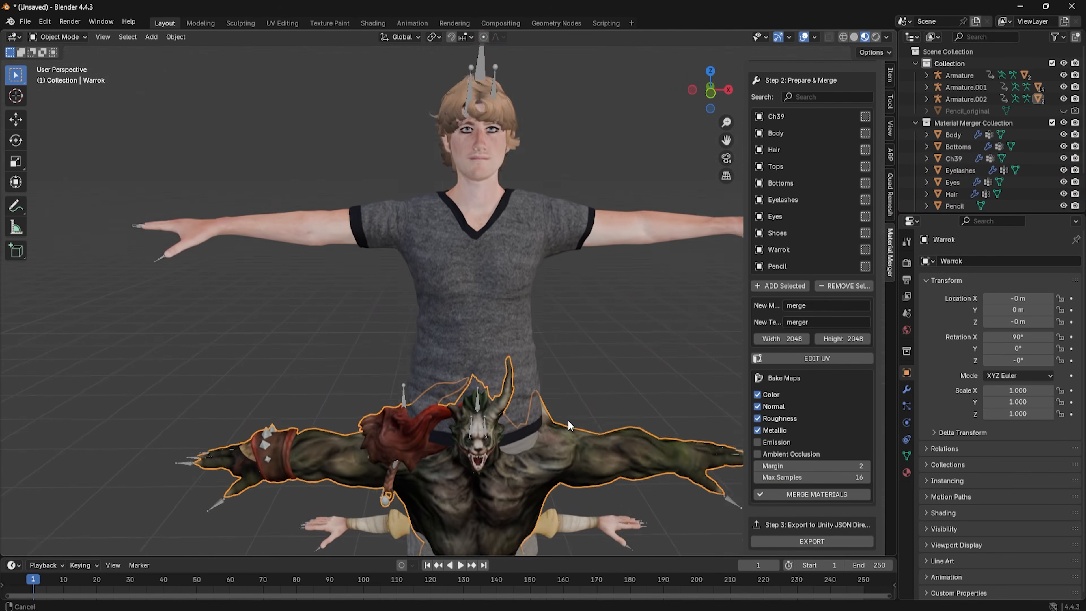
{"action": "scroll", "coordinate": [552, 297], "scroll_direction": "up", "scroll_amount": 3}
{"action": "left_click", "coordinate": [552, 298]}
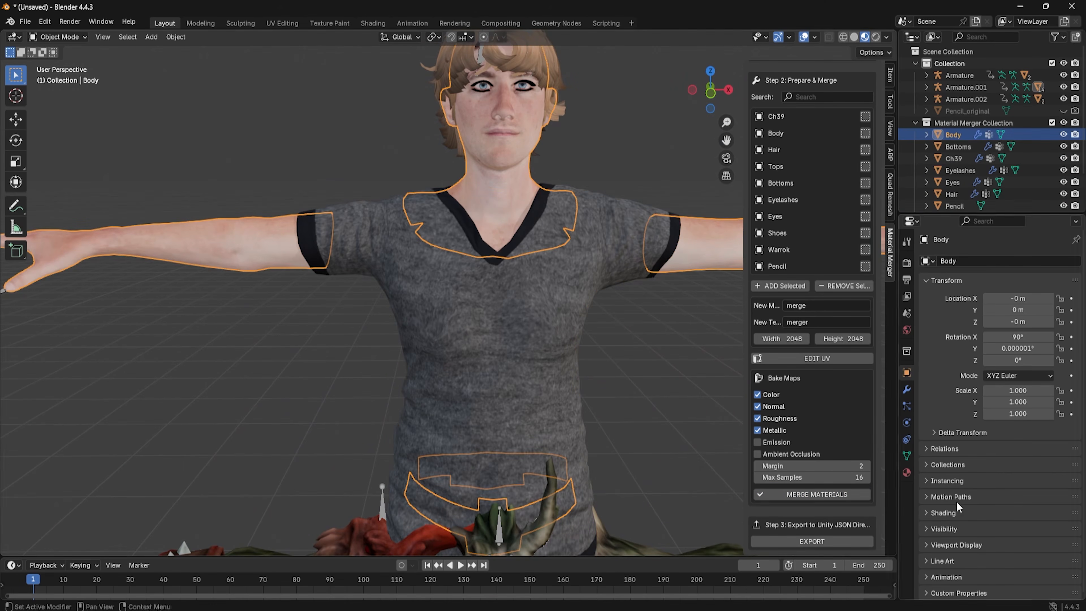
{"action": "left_click", "coordinate": [906, 473]}
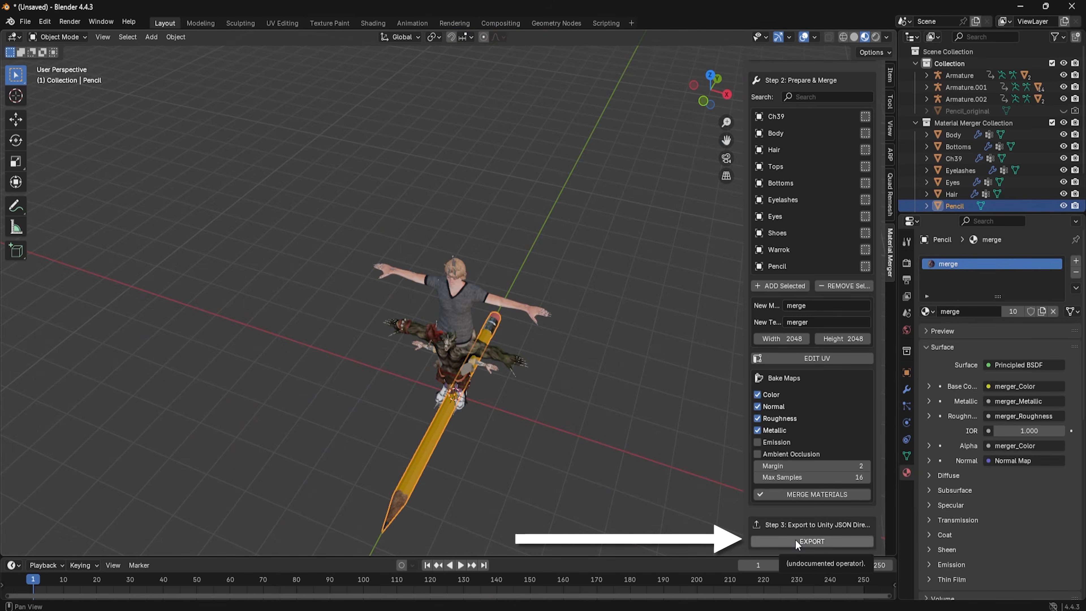
- Export the merged objects for Unity as ExportedModel.fbx in the Ppencil folder
{"action": "left_click", "coordinate": [794, 540]}
{"action": "double_click", "coordinate": [442, 214]}
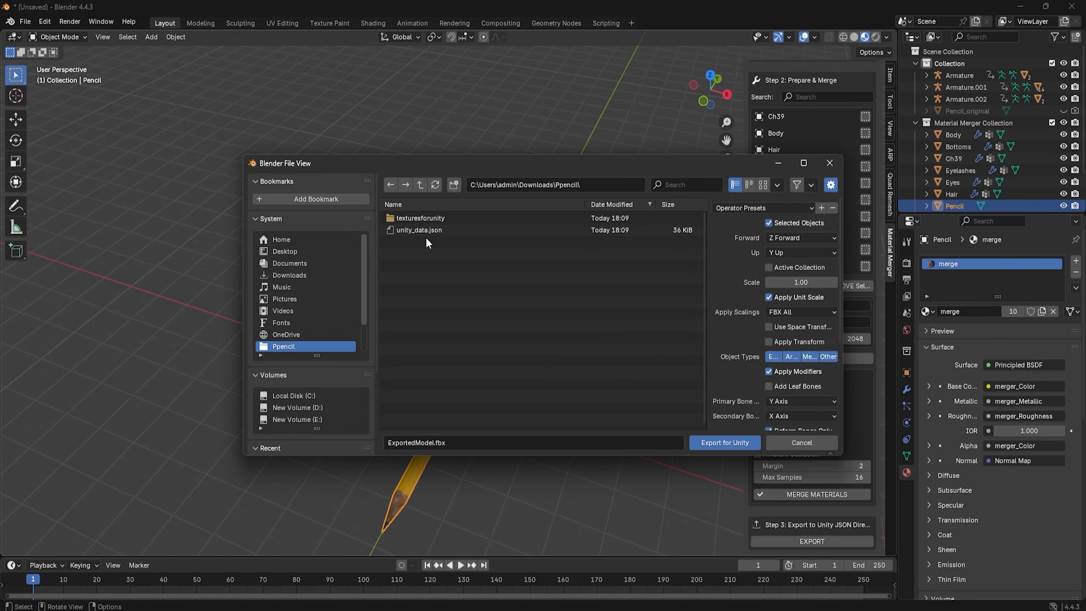
{"action": "scroll", "coordinate": [804, 356], "scroll_direction": "down", "scroll_amount": 4}
{"action": "scroll", "coordinate": [801, 271], "scroll_direction": "up", "scroll_amount": 4}
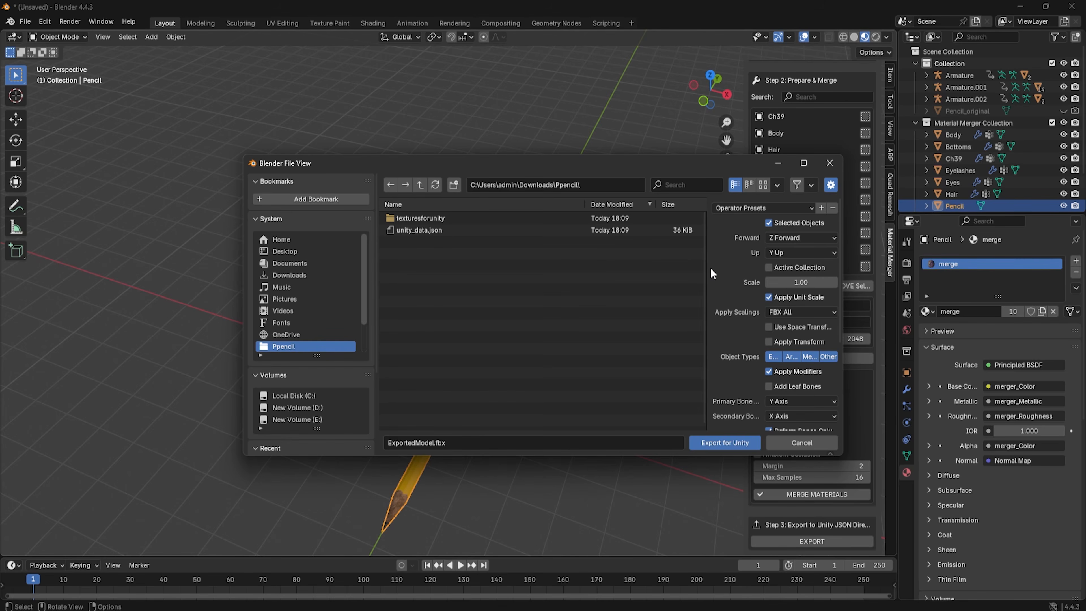
{"action": "left_click", "coordinate": [724, 442]}
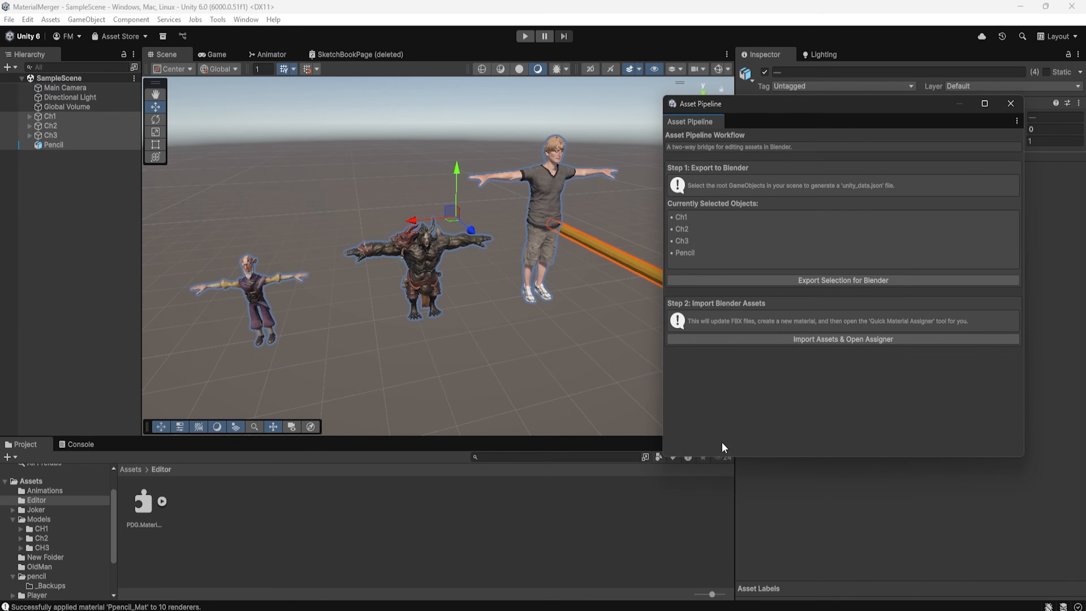
- Switch to Unity and import the Blender assets from the Ppencil folder, opening the Material Assigner
{"action": "left_click", "coordinate": [820, 341]}
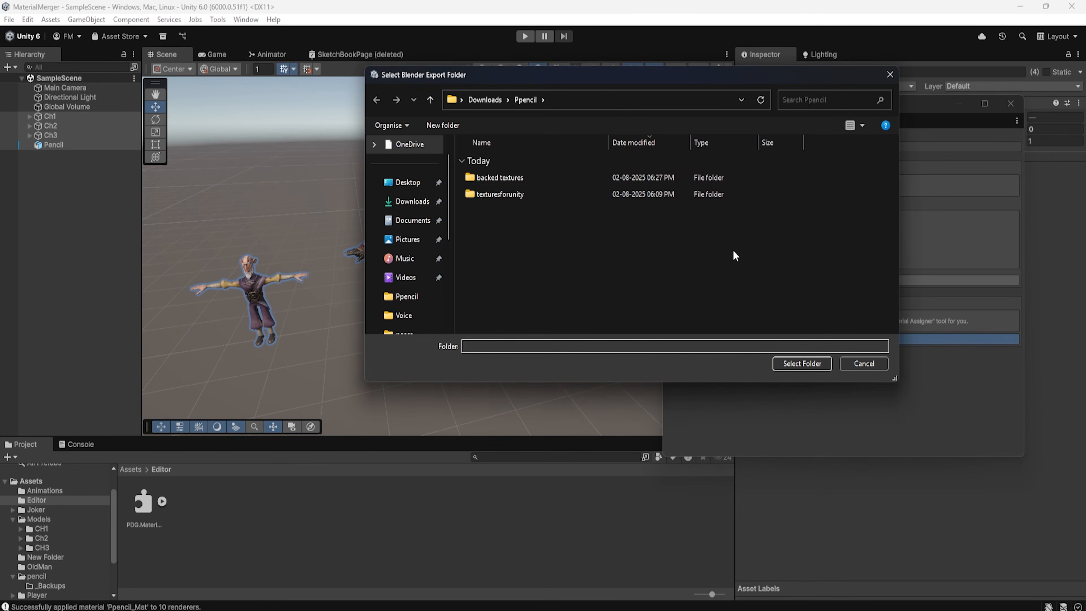
{"action": "left_click", "coordinate": [810, 363]}
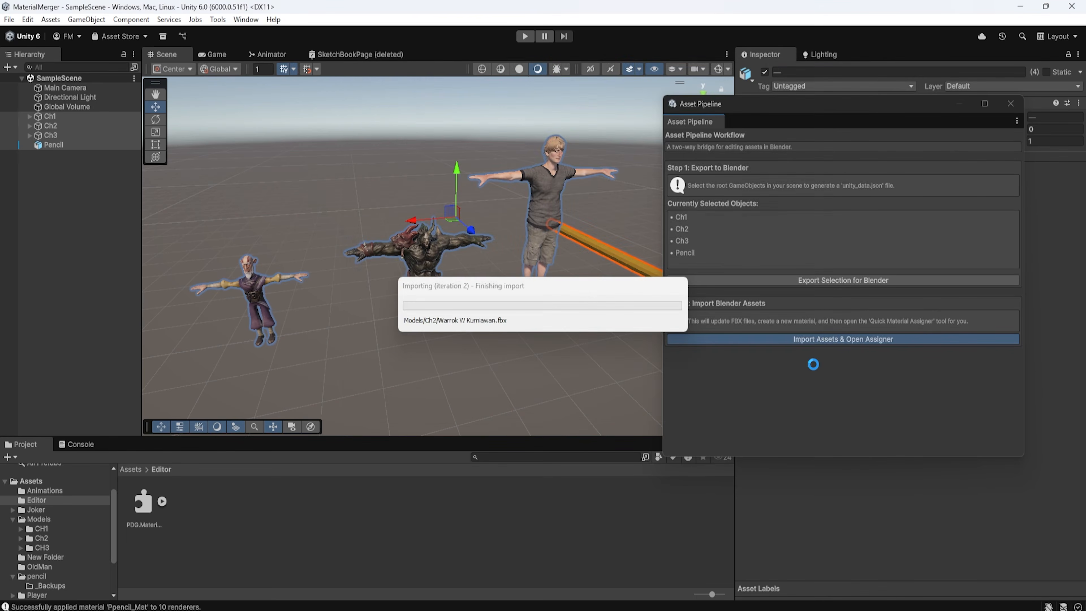
{"action": "left_click", "coordinate": [620, 335]}
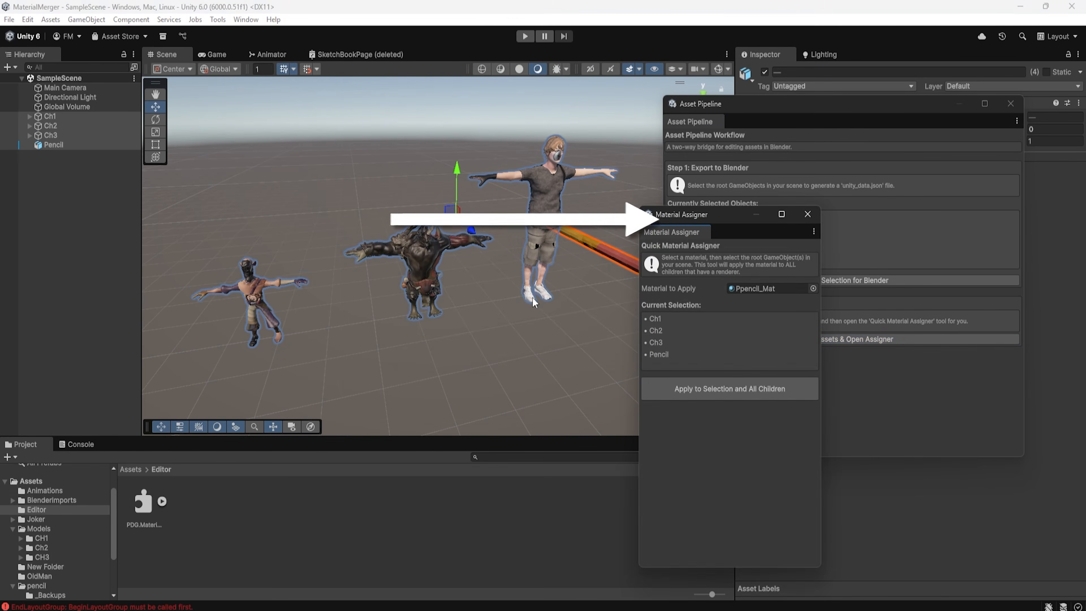
- Apply Ppencil_Mat to Ch1, Ch2, Ch3, Pencil and all their children, and close the Asset Pipeline window
{"action": "scroll", "coordinate": [505, 285], "scroll_direction": "up", "scroll_amount": 2}
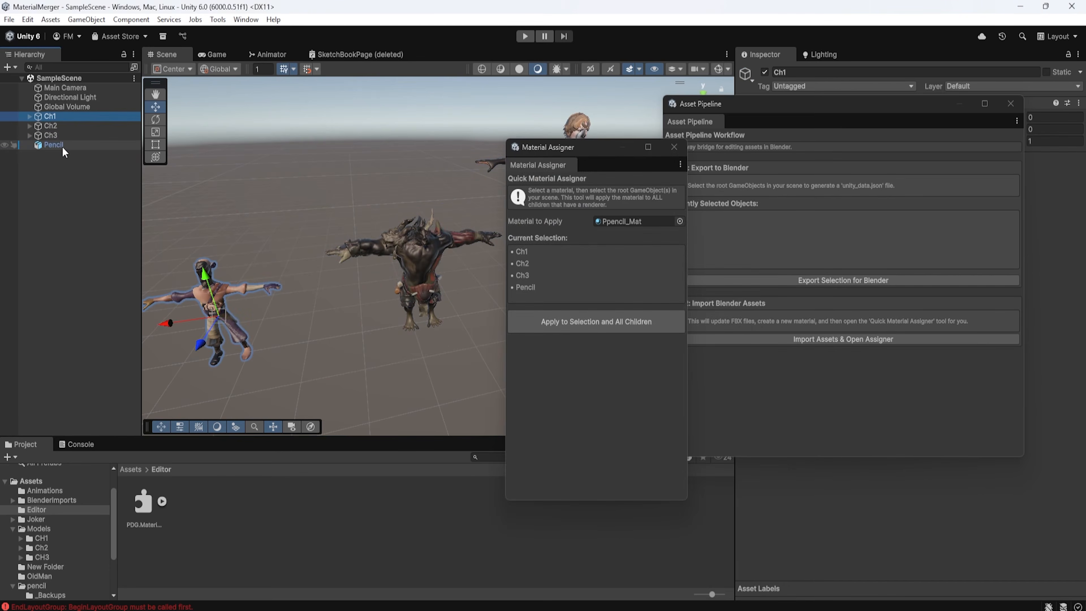
{"action": "left_click", "coordinate": [62, 147], "text": "shift"}
{"action": "left_click", "coordinate": [588, 320]}
{"action": "left_click", "coordinate": [620, 338]}
{"action": "left_click", "coordinate": [1010, 103]}
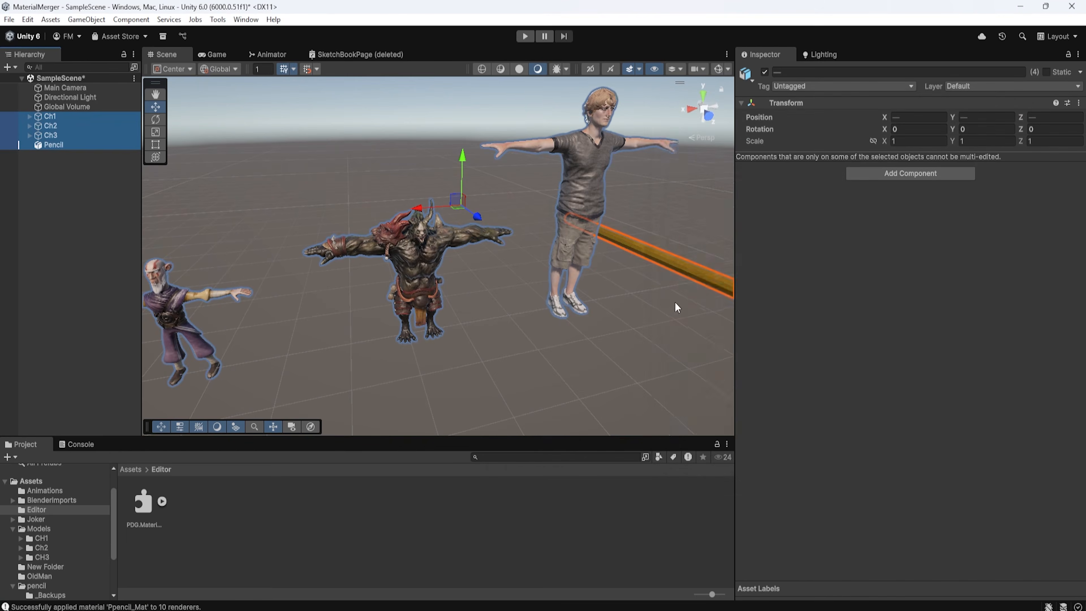
- Open the Ppencil_Mat material used by the Ch39 mesh and set its Smoothness to 0.031
{"action": "scroll", "coordinate": [412, 316], "scroll_direction": "down", "scroll_amount": 2}
{"action": "left_click", "coordinate": [413, 315]}
{"action": "left_click", "coordinate": [262, 295]}
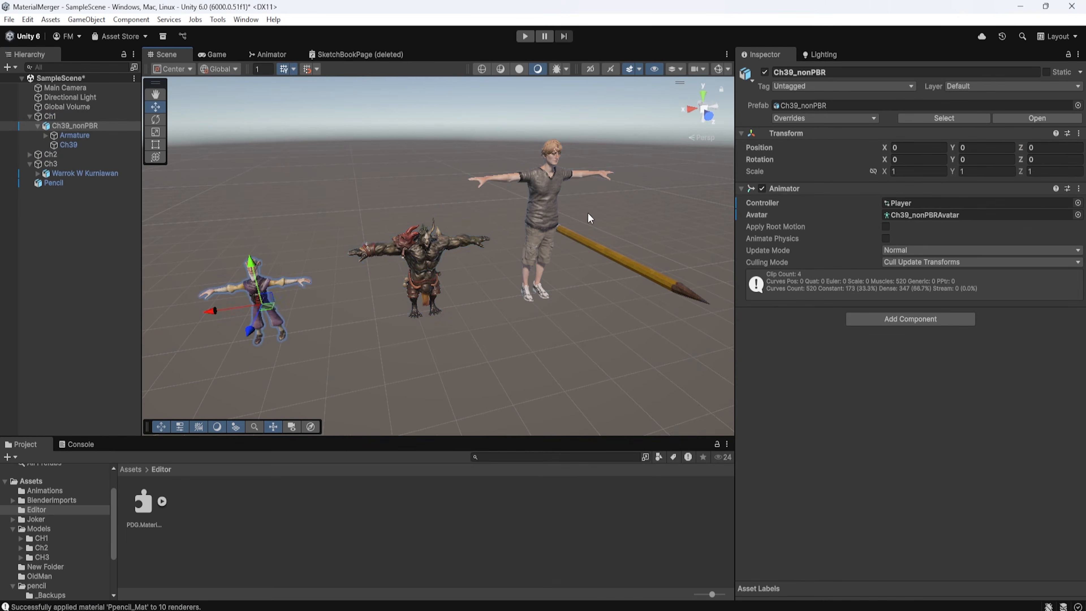
{"action": "scroll", "coordinate": [605, 227], "scroll_direction": "up", "scroll_amount": 5}
{"action": "left_click", "coordinate": [412, 257]}
{"action": "scroll", "coordinate": [413, 257], "scroll_direction": "down", "scroll_amount": 5}
{"action": "left_click", "coordinate": [91, 146]}
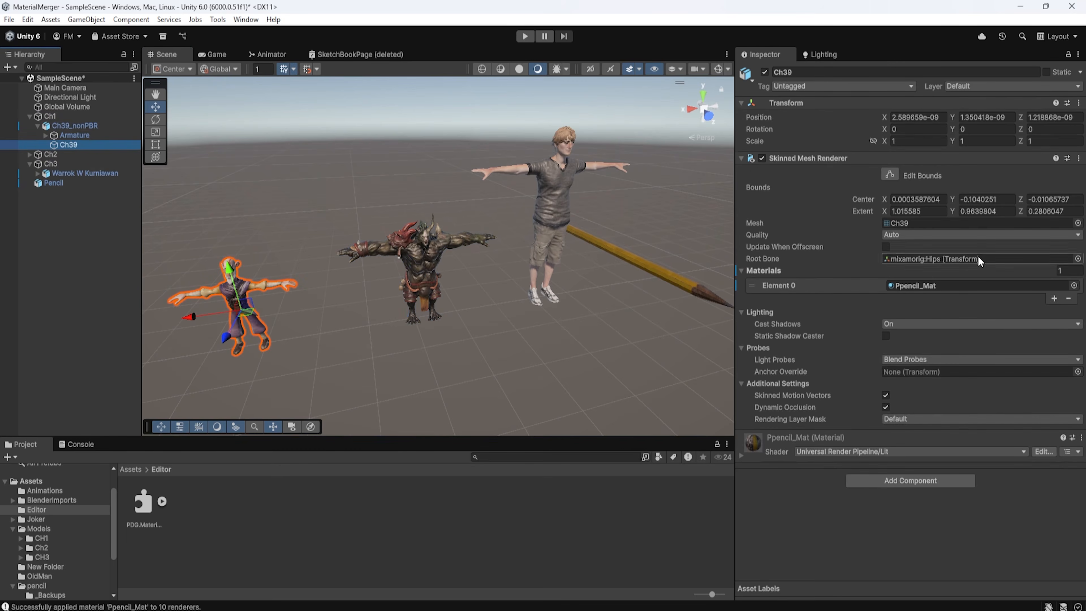
{"action": "left_click", "coordinate": [929, 285]}
{"action": "left_click", "coordinate": [318, 502]}
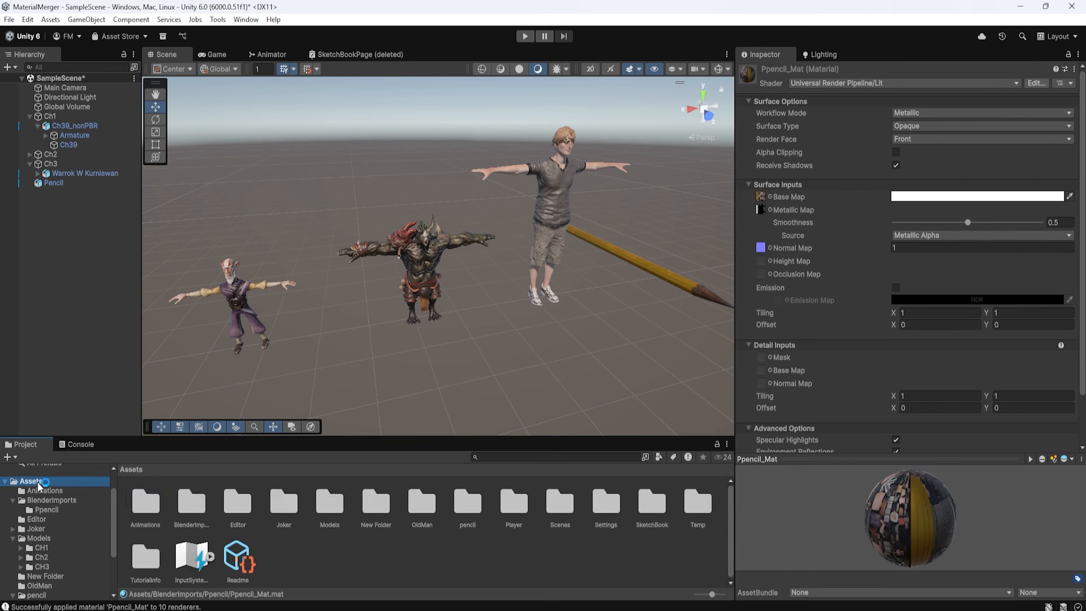
- Show the Game view and enable the Frame Debugger
{"action": "left_click", "coordinate": [212, 54]}
{"action": "left_click", "coordinate": [246, 19]}
{"action": "mouse_move", "coordinate": [260, 293]}
{"action": "left_click", "coordinate": [456, 319]}
{"action": "left_click", "coordinate": [481, 148]}
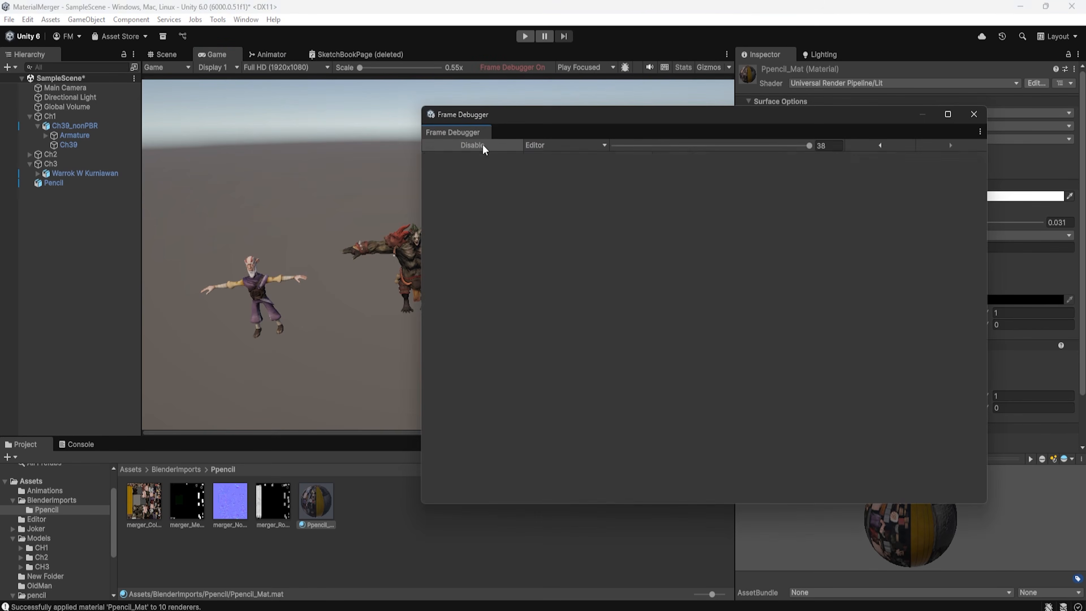
- Examine the SRP Batch event under DrawOpaqueObjects in the Frame Debugger, and close the debugger
{"action": "left_click", "coordinate": [513, 248]}
{"action": "left_click", "coordinate": [505, 278]}
{"action": "left_click_drag", "start_coordinate": [670, 120], "coordinate": [970, 105]}
{"action": "left_click", "coordinate": [743, 261]}
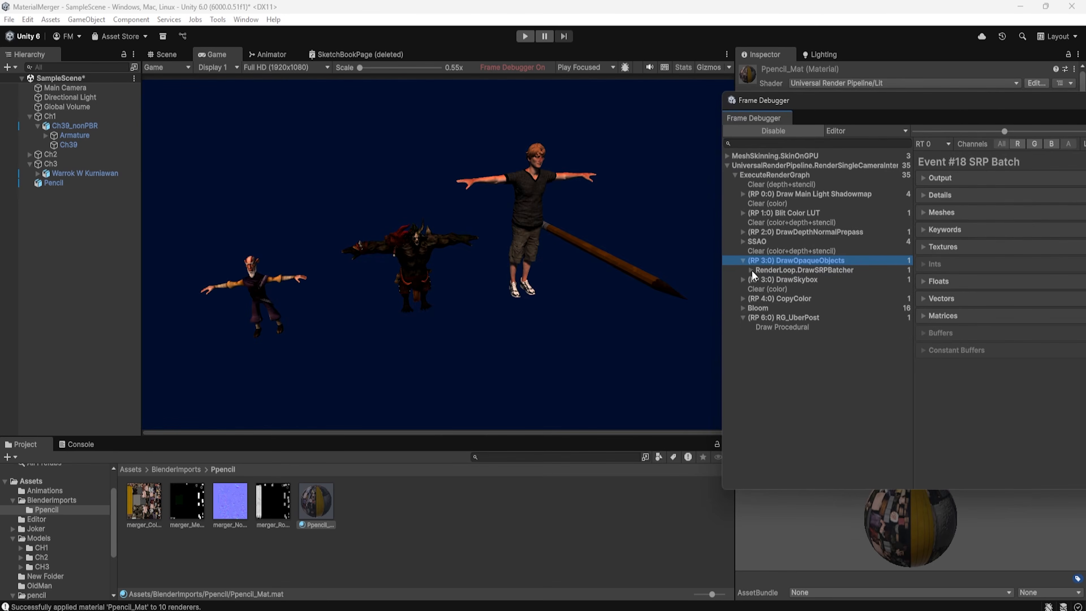
{"action": "left_click", "coordinate": [751, 269]}
{"action": "left_click", "coordinate": [790, 280]}
{"action": "left_click_drag", "start_coordinate": [905, 105], "coordinate": [571, 143]}
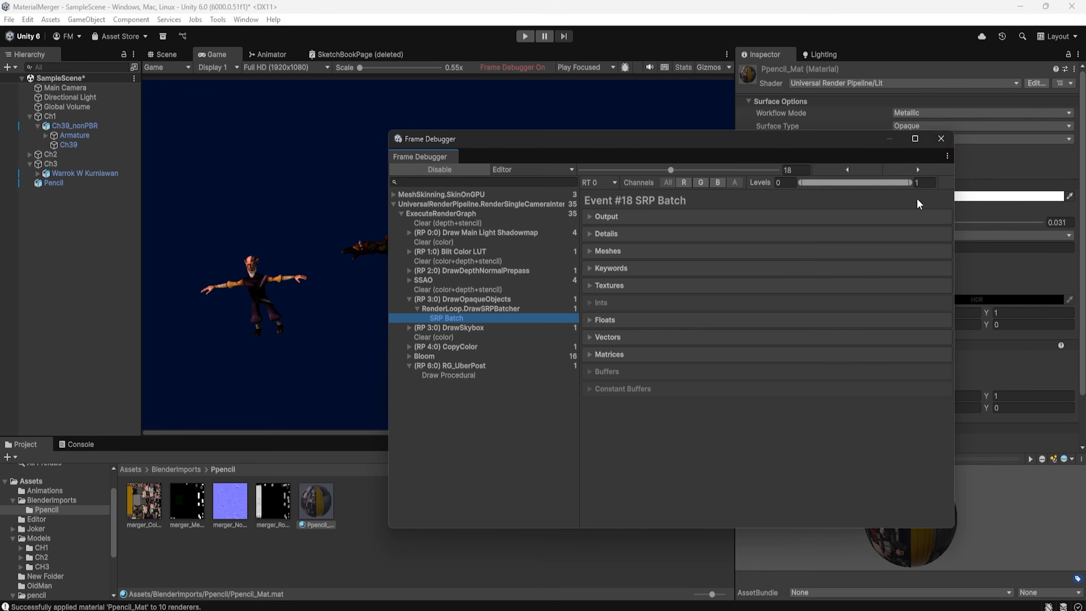
{"action": "left_click", "coordinate": [941, 139]}
- Preview the Walking animation on Ch39_nonPBR in the Scene view
{"action": "left_click", "coordinate": [75, 126]}
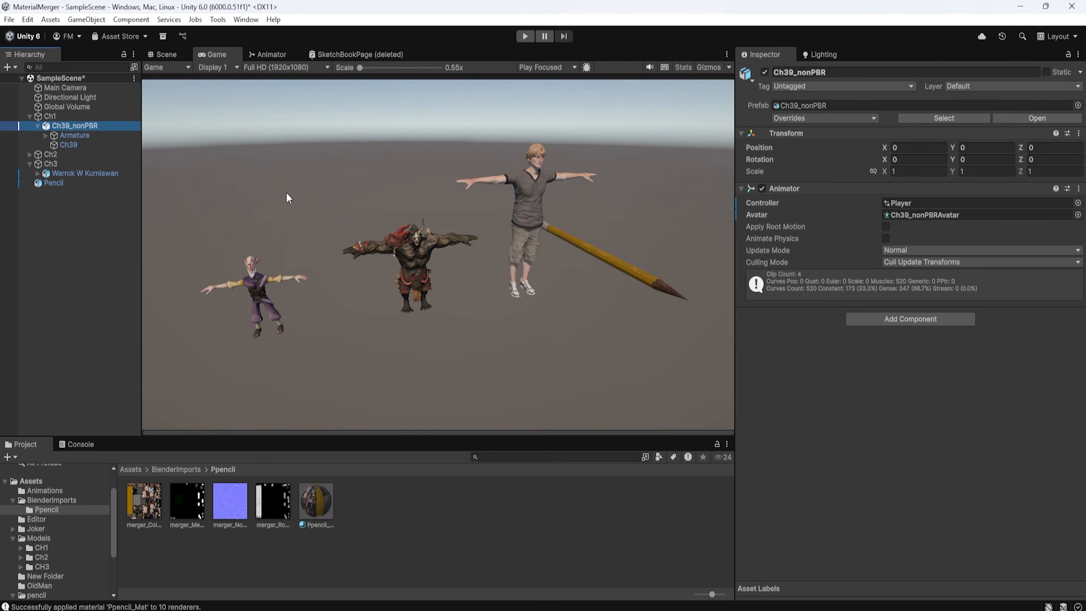
{"action": "key", "text": "ctrl+6"}
{"action": "left_click", "coordinate": [166, 55]}
{"action": "scroll", "coordinate": [317, 311], "scroll_direction": "up", "scroll_amount": 3}
{"action": "middle_click_drag", "start_coordinate": [318, 311], "coordinate": [463, 175]}
{"action": "scroll", "coordinate": [457, 214], "scroll_direction": "up", "scroll_amount": 4}
{"action": "left_click_drag", "start_coordinate": [456, 229], "coordinate": [431, 280], "text": "alt"}
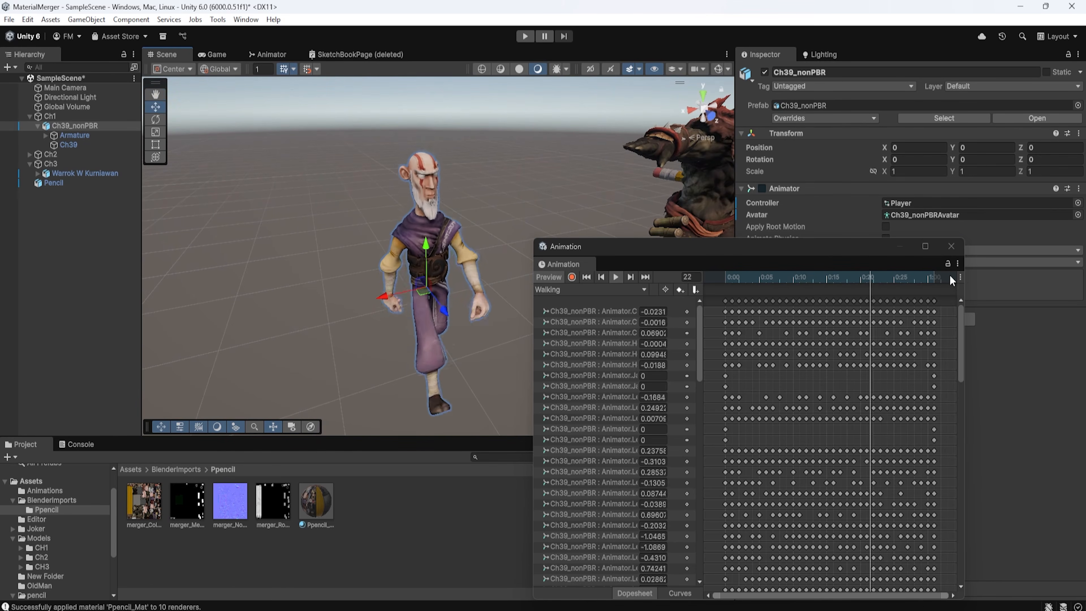
{"action": "left_click", "coordinate": [951, 247]}
- Preview several animation clips on the Warrok character, including Walking and Jumping
{"action": "double_click", "coordinate": [58, 174]}
{"action": "key", "text": "ctrl+6"}
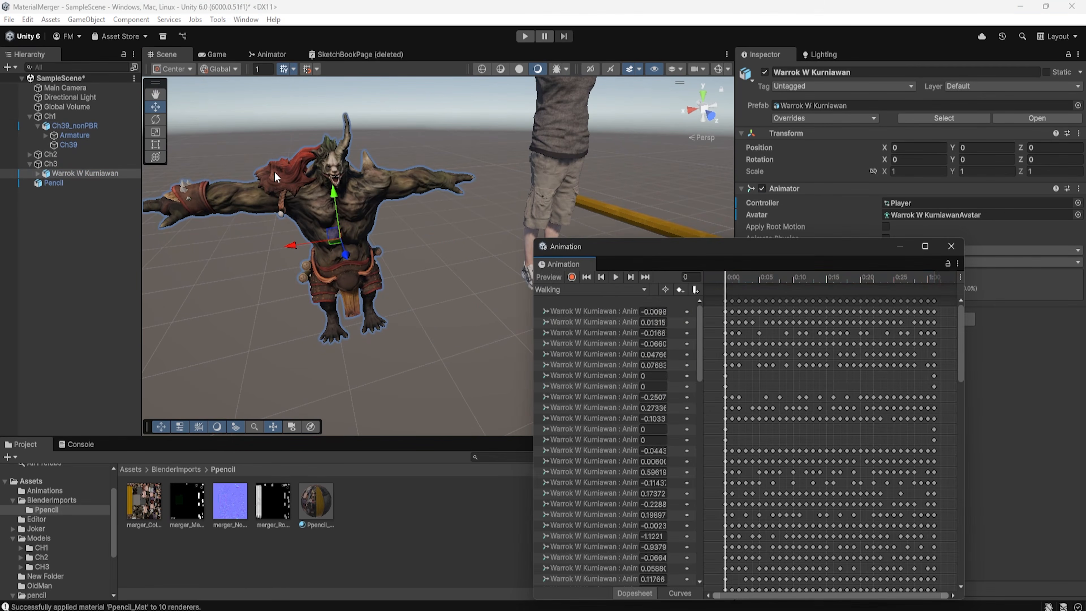
{"action": "left_click", "coordinate": [615, 277]}
{"action": "left_click", "coordinate": [594, 290]}
{"action": "left_click", "coordinate": [588, 317]}
{"action": "left_click", "coordinate": [614, 277]}
{"action": "left_click", "coordinate": [594, 290]}
{"action": "left_click", "coordinate": [590, 303]}
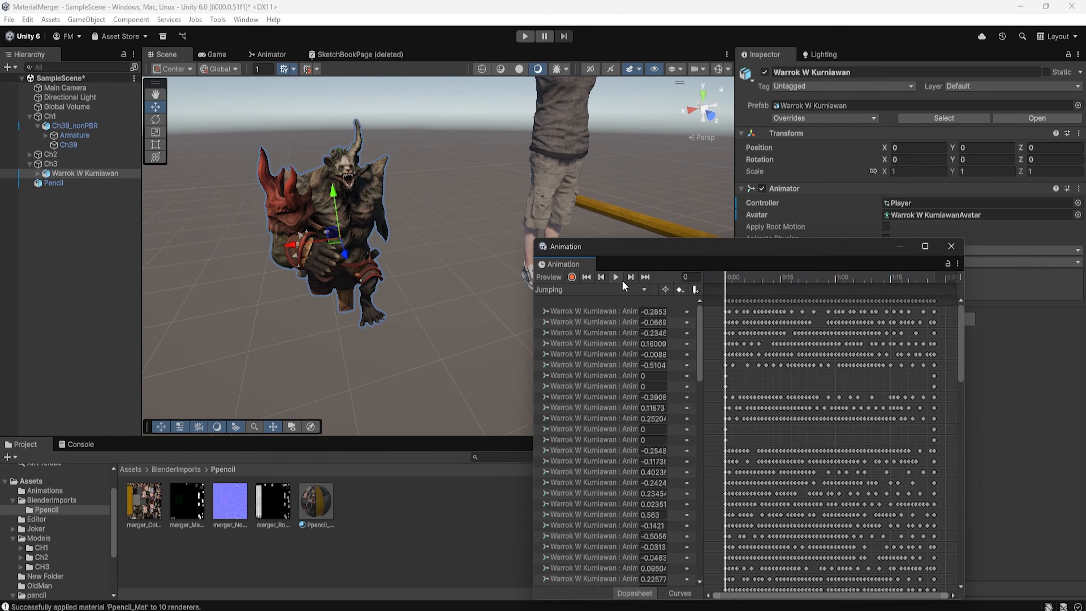
{"action": "left_click", "coordinate": [616, 278]}
{"action": "left_click", "coordinate": [951, 247]}
- Preview the Walking animation on the Remy character
{"action": "left_click", "coordinate": [572, 256]}
{"action": "key", "text": "f"}
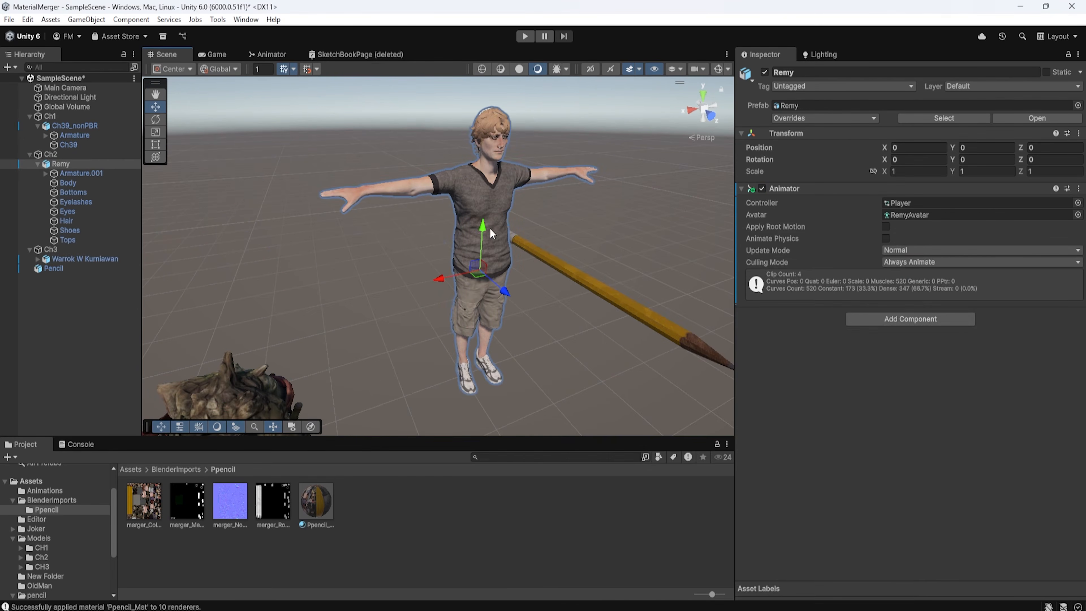
{"action": "key", "text": "ctrl+6"}
{"action": "left_click", "coordinate": [616, 278]}
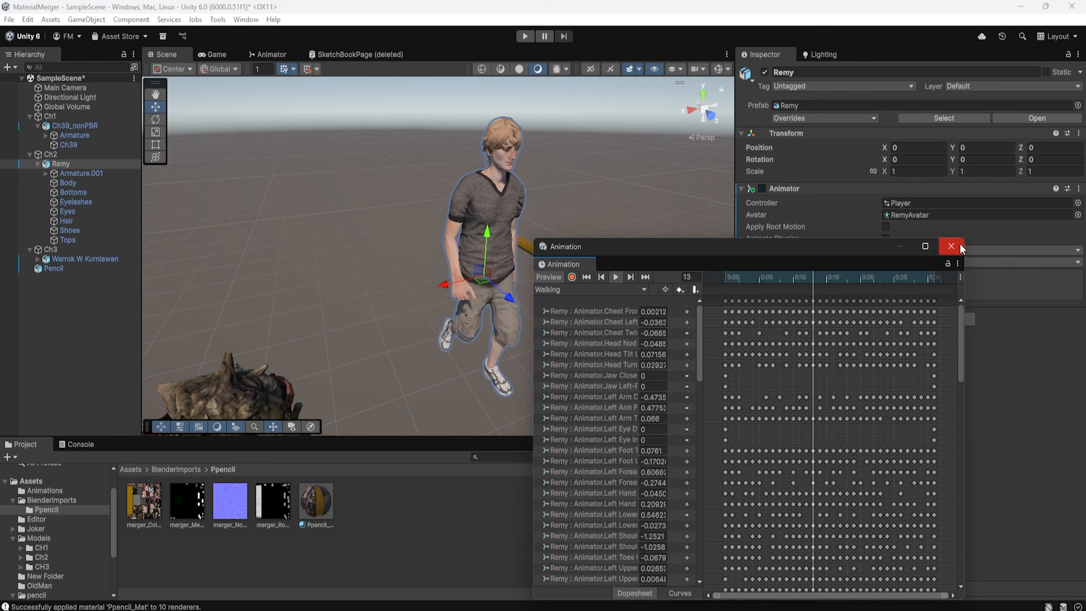
{"action": "left_click", "coordinate": [951, 246]}
- Collapse Ch1, Ch2 and Ch3 in the hierarchy and add a cube at about X -1.95
{"action": "left_click", "coordinate": [30, 154]}
{"action": "left_click", "coordinate": [29, 116]}
{"action": "left_click", "coordinate": [29, 135]}
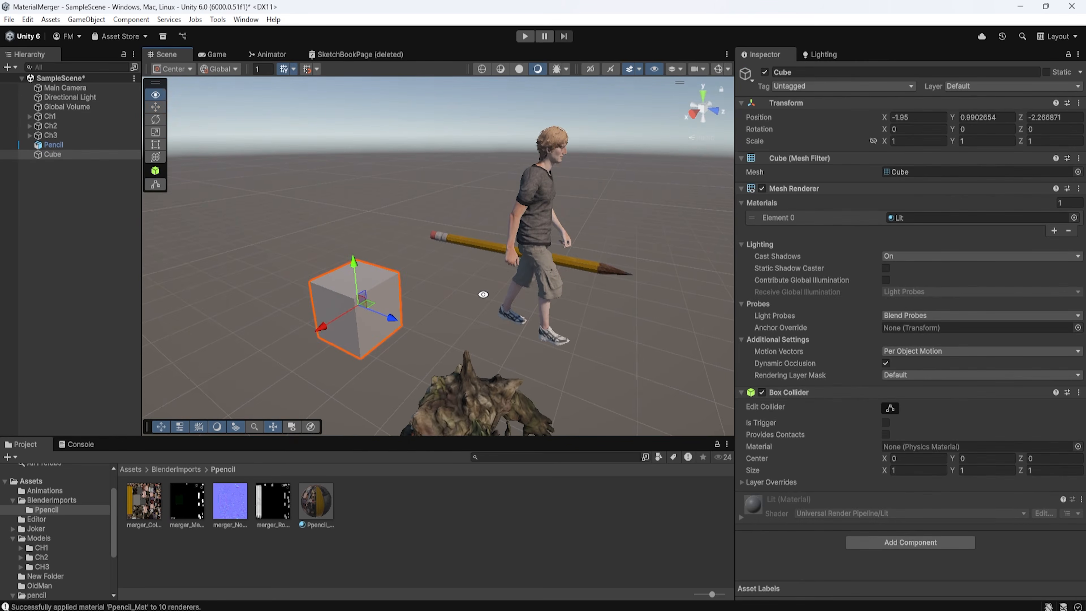
- Add a 3D cylinder to the scene and place it beside the cube at X -4.01
{"action": "right_click", "coordinate": [37, 195]}
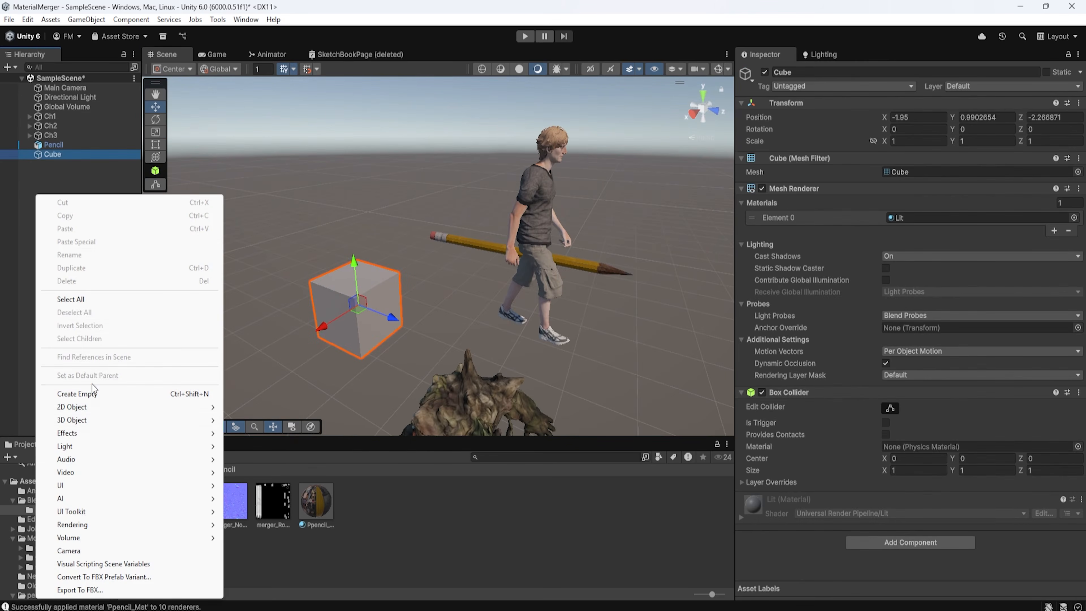
{"action": "mouse_move", "coordinate": [207, 422]}
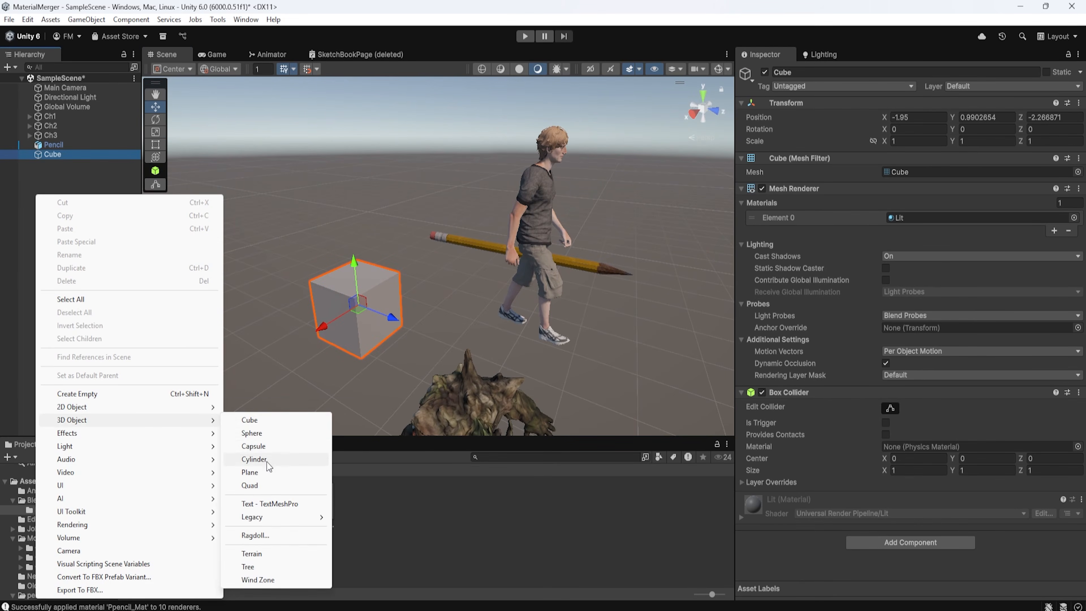
{"action": "left_click", "coordinate": [255, 458]}
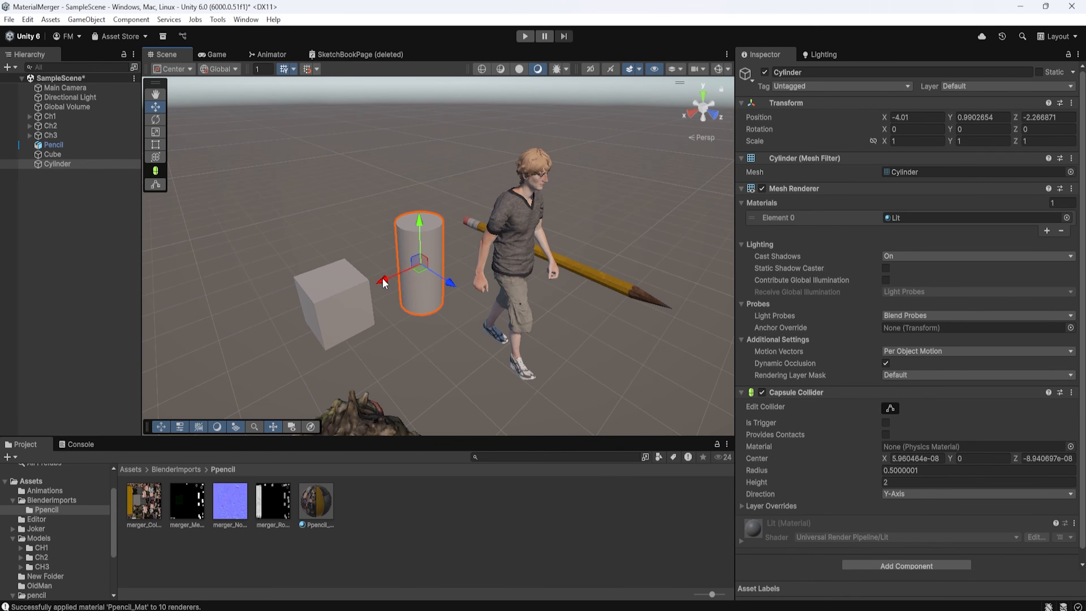
- Merge Cube and Cylinder into a single mesh saved as MergedMesh.asset in the project's Assets folder
{"action": "left_click", "coordinate": [62, 165]}
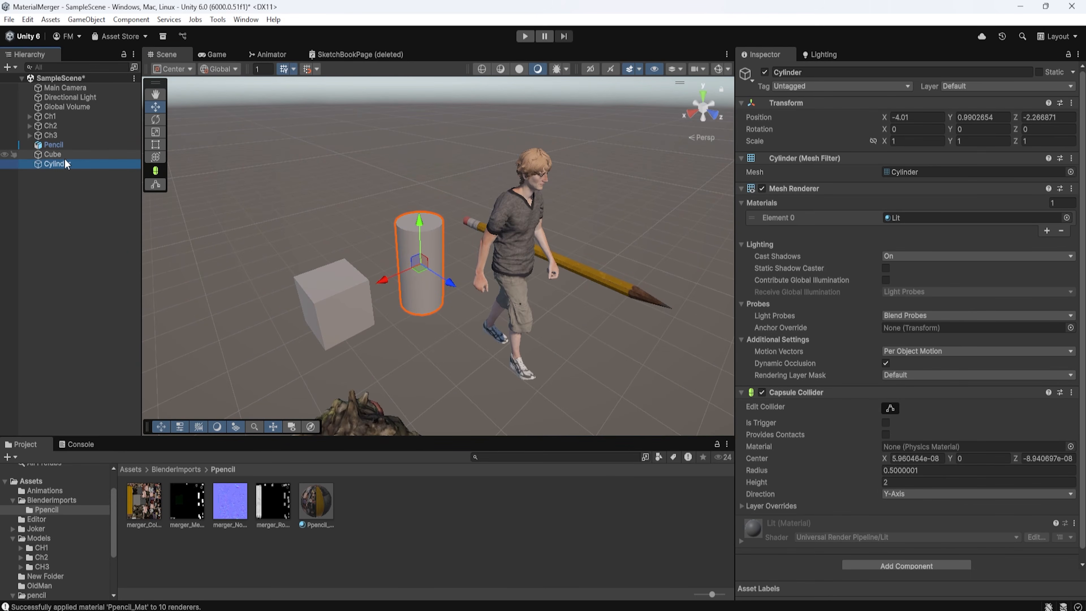
{"action": "key", "text": "shift+Up"}
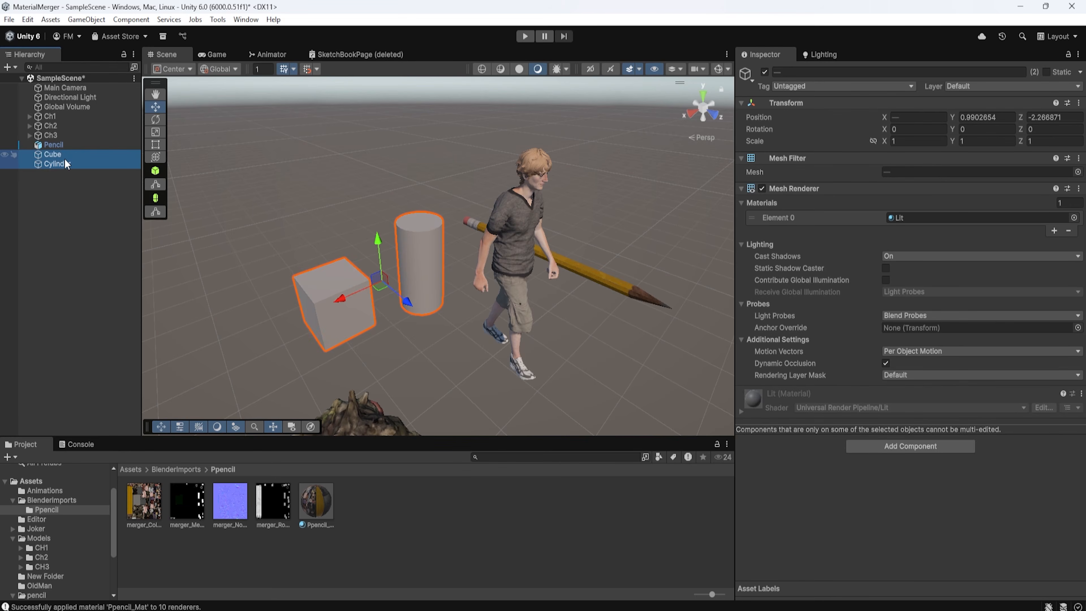
{"action": "key", "text": "f"}
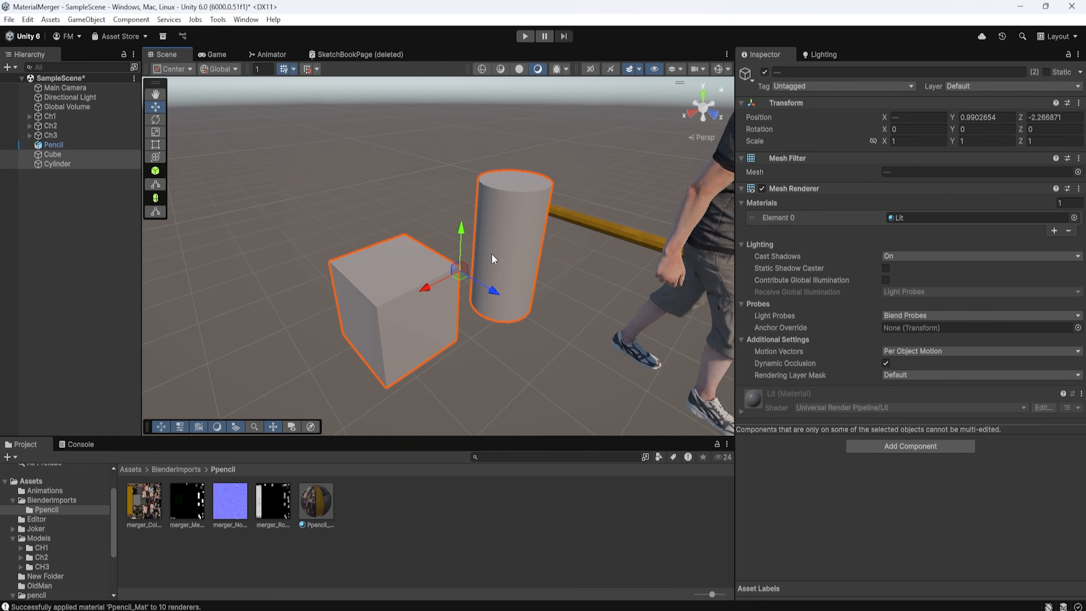
{"action": "left_click", "coordinate": [215, 22]}
{"action": "mouse_move", "coordinate": [256, 33]}
{"action": "left_click", "coordinate": [360, 47]}
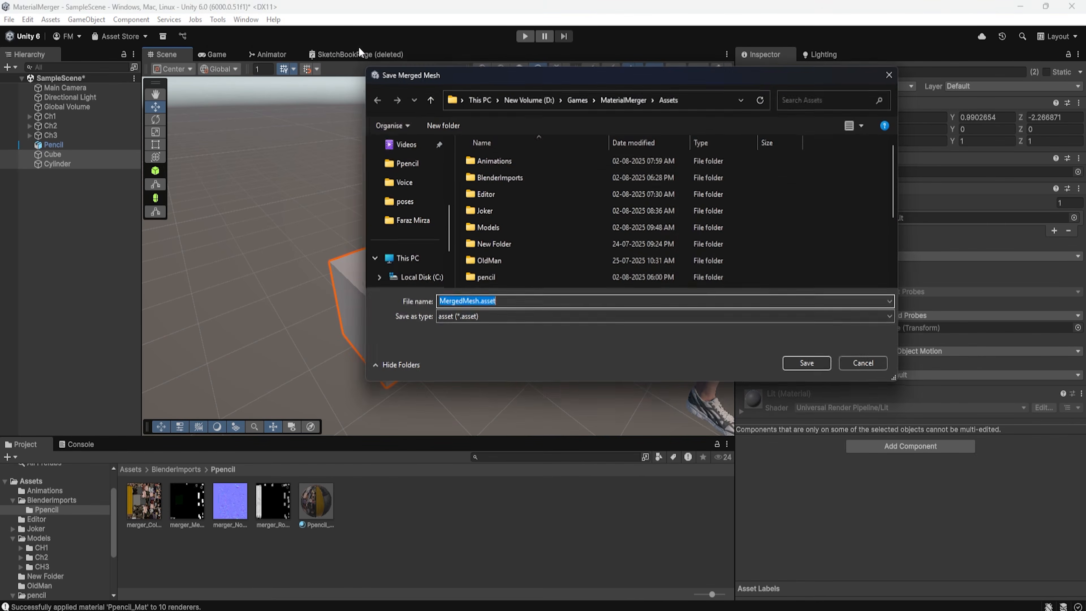
{"action": "scroll", "coordinate": [543, 163], "scroll_direction": "down", "scroll_amount": 3}
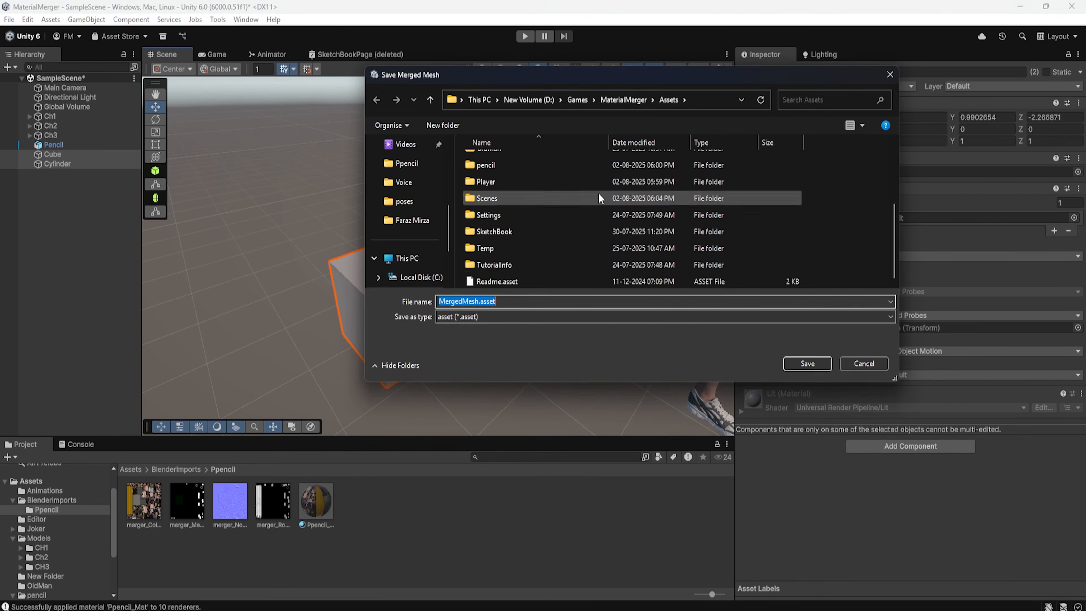
{"action": "left_click", "coordinate": [806, 363]}
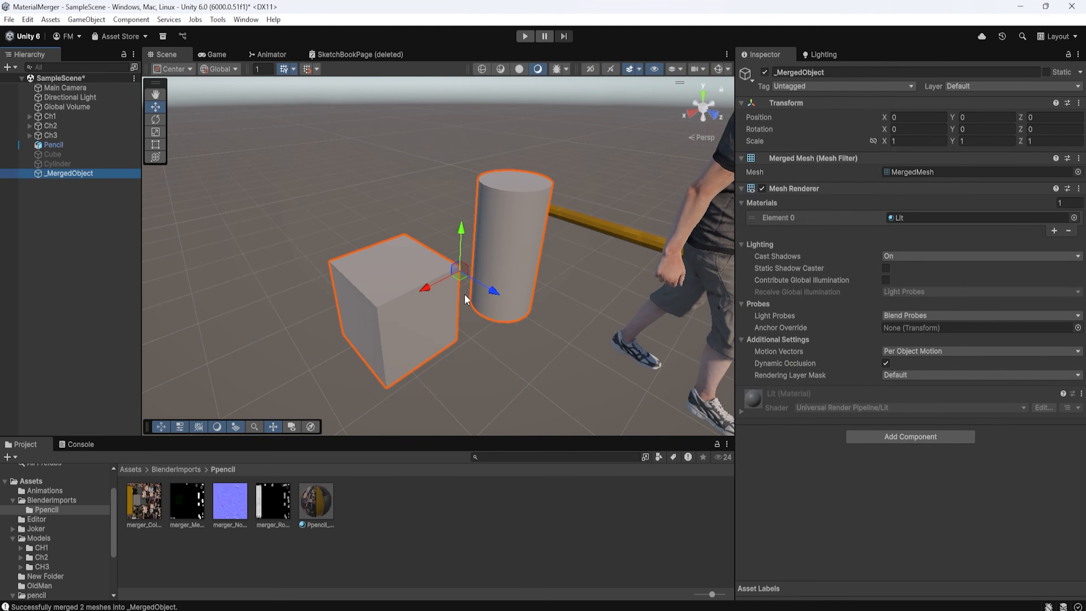
- Move the merged cube-and-cylinder object to about X -1.727, Y 0.489
{"action": "left_click_drag", "start_coordinate": [461, 233], "coordinate": [463, 198]}
{"action": "left_click_drag", "start_coordinate": [422, 252], "coordinate": [270, 295]}
{"action": "scroll", "coordinate": [453, 263], "scroll_direction": "down", "scroll_amount": 4}
{"action": "left_click_drag", "start_coordinate": [385, 234], "coordinate": [437, 267]}
{"action": "middle_click_drag", "start_coordinate": [374, 332], "coordinate": [479, 281]}
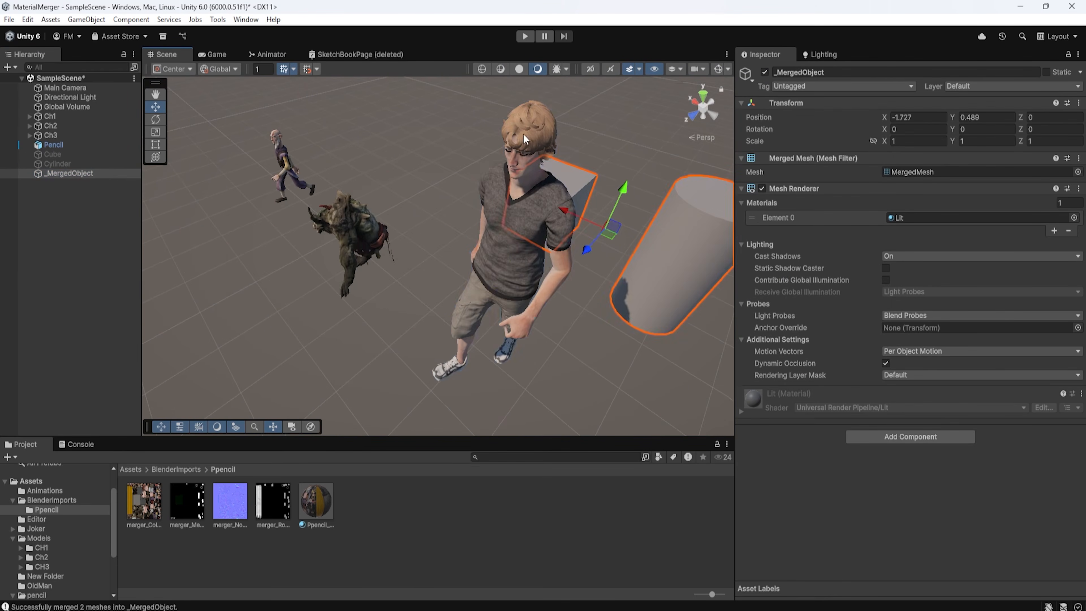
- Select the Ch2 character and the pencil in the scene to inspect the pencil's mesh and material
{"action": "left_click", "coordinate": [523, 135]}
{"action": "left_click_drag", "start_coordinate": [510, 273], "coordinate": [647, 308], "text": "alt"}
{"action": "middle_click_drag", "start_coordinate": [647, 308], "coordinate": [450, 260]}
{"action": "left_click", "coordinate": [521, 229]}
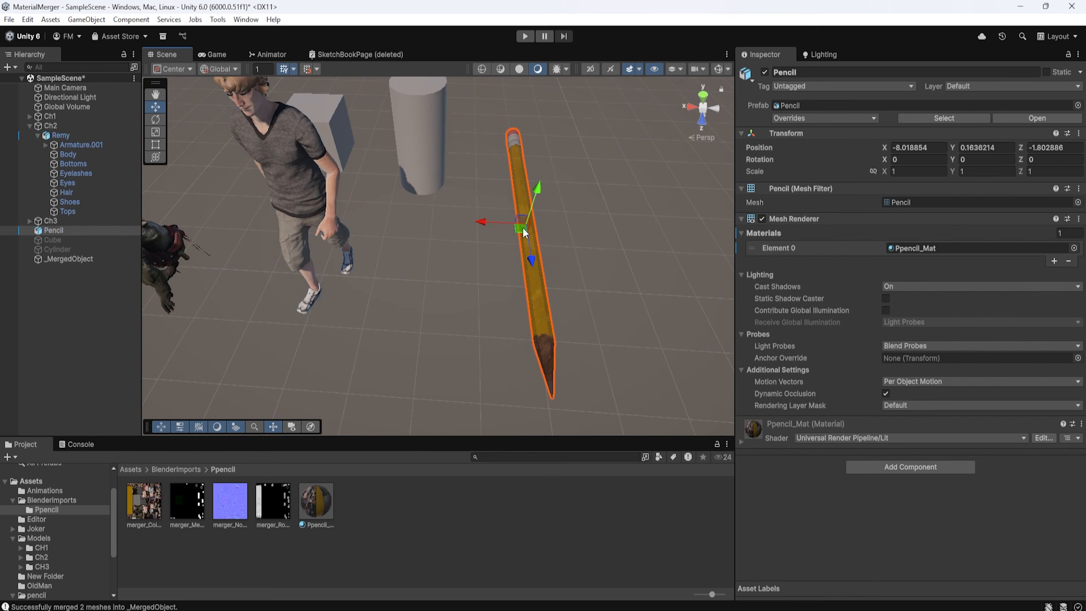
- Open the _Backups folder inside Models/CH1 and inspect the import settings of the backed-up Ch39_nonPBR.fbx
{"action": "left_click", "coordinate": [37, 483]}
{"action": "left_click", "coordinate": [237, 554]}
{"action": "left_click_drag", "start_coordinate": [898, 492], "coordinate": [877, 482]}
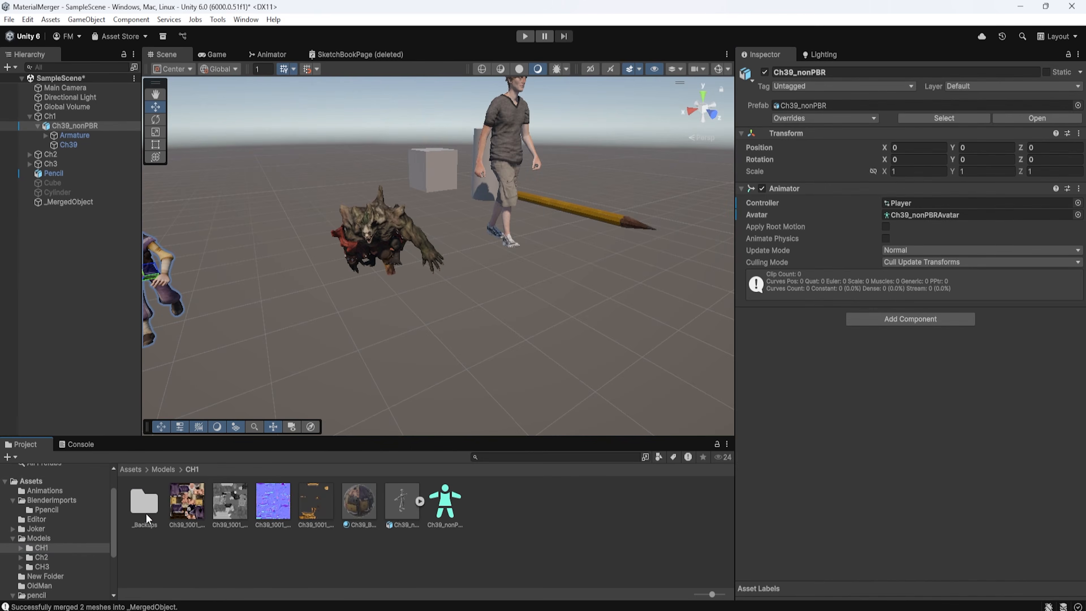
{"action": "double_click", "coordinate": [147, 515]}
{"action": "left_click", "coordinate": [143, 509]}
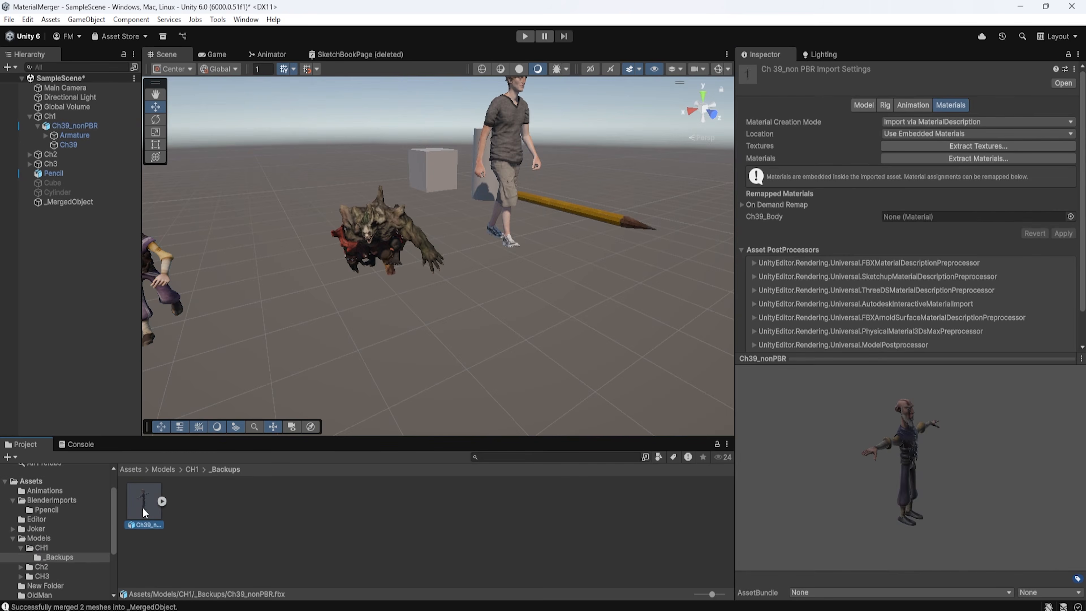
- Return to the CH1 folder and select the Ch3 and Ch1 characters in the scene for a closer view
{"action": "left_click", "coordinate": [192, 469]}
{"action": "left_click", "coordinate": [393, 220]}
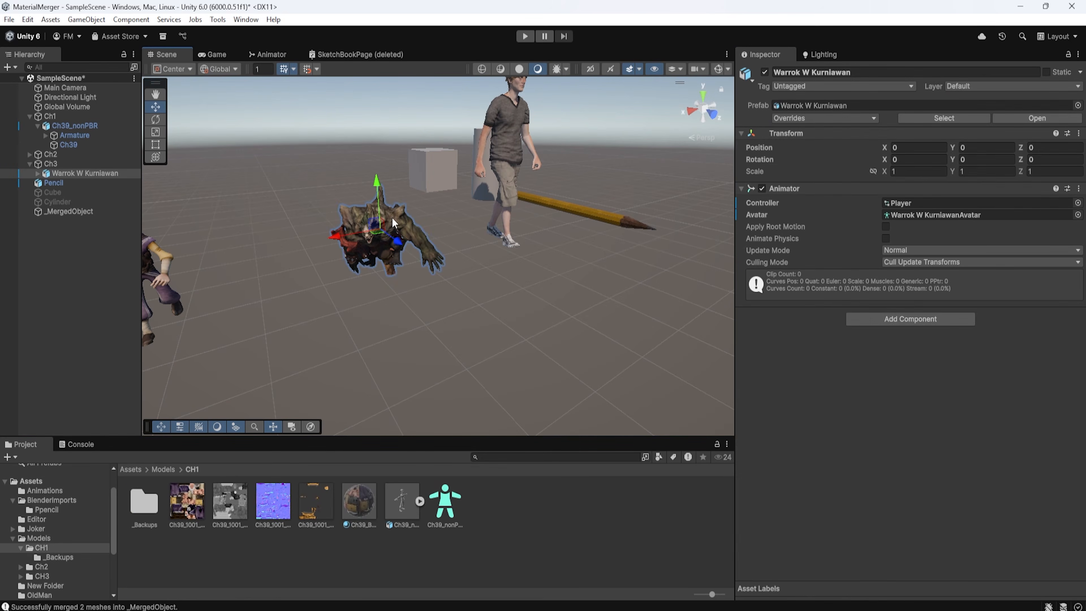
{"action": "middle_click_drag", "start_coordinate": [329, 332], "coordinate": [483, 327]}
{"action": "left_click", "coordinate": [447, 253]}
{"action": "scroll", "coordinate": [477, 330], "scroll_direction": "up", "scroll_amount": 4}
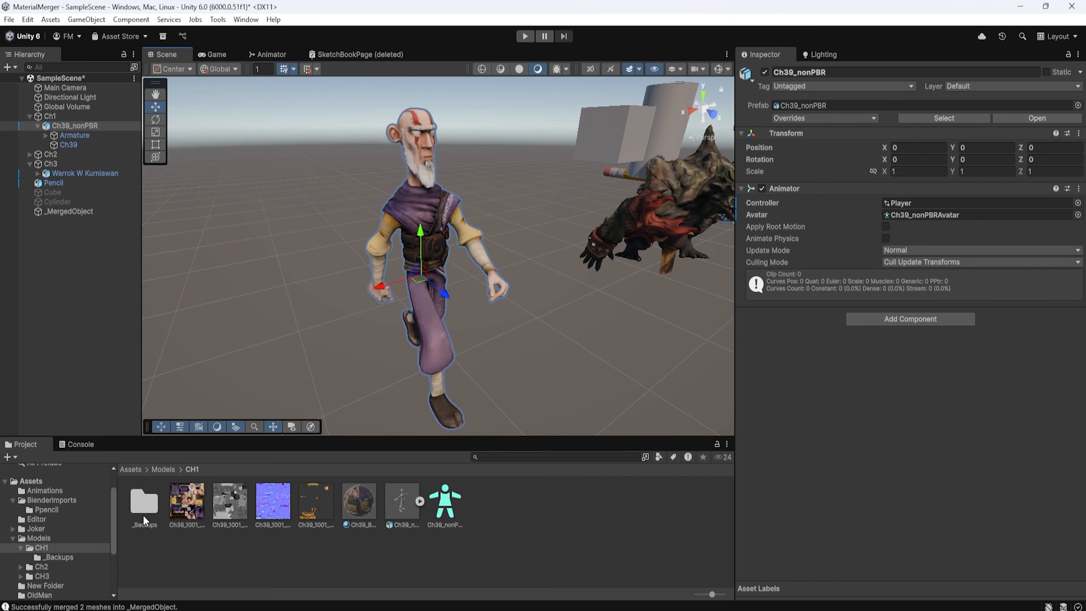
- Inspect the Ch39_nonPBR.fbx import settings in CH1 and reopen the model's _Backups folder
{"action": "left_click", "coordinate": [416, 504]}
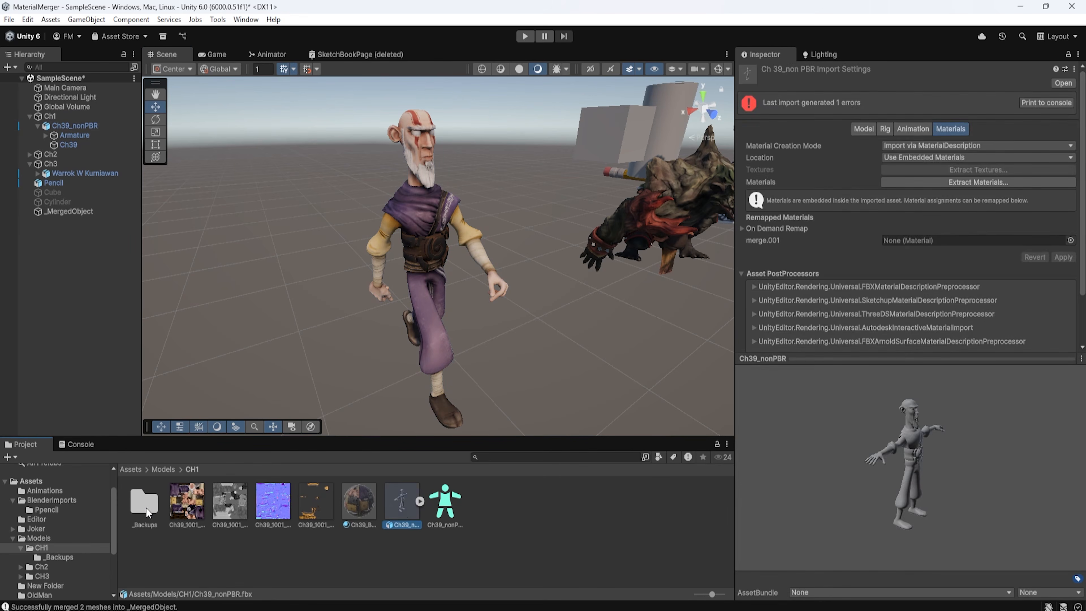
{"action": "left_click", "coordinate": [157, 509]}
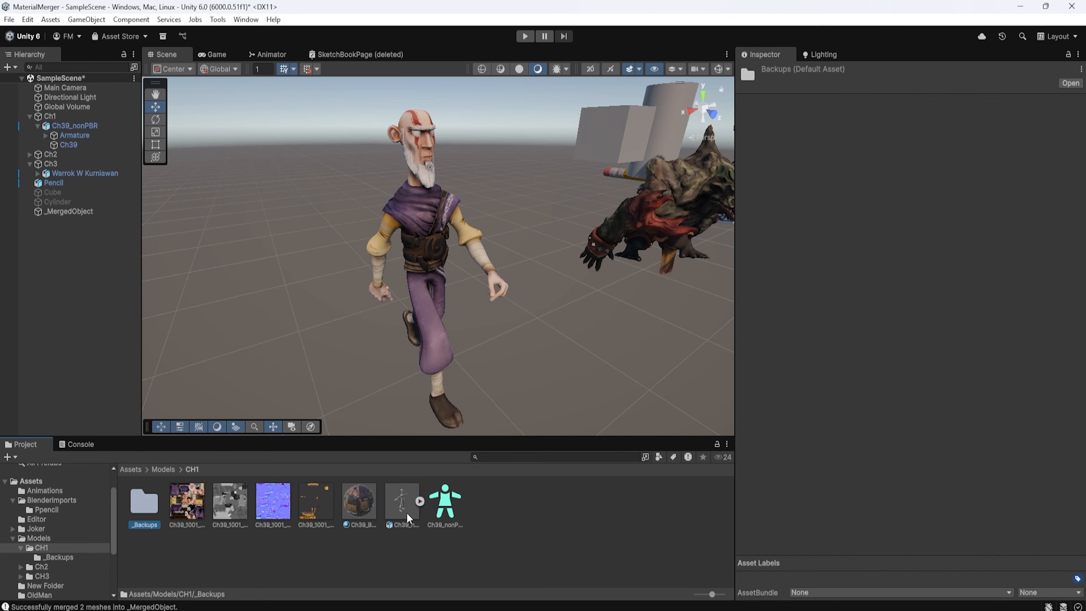
{"action": "double_click", "coordinate": [139, 511]}
- Show the backed-up Ch39_nonPBR.fbx in File Explorer, view the files in its parent CH1 folder, and close the window
{"action": "right_click", "coordinate": [149, 507]}
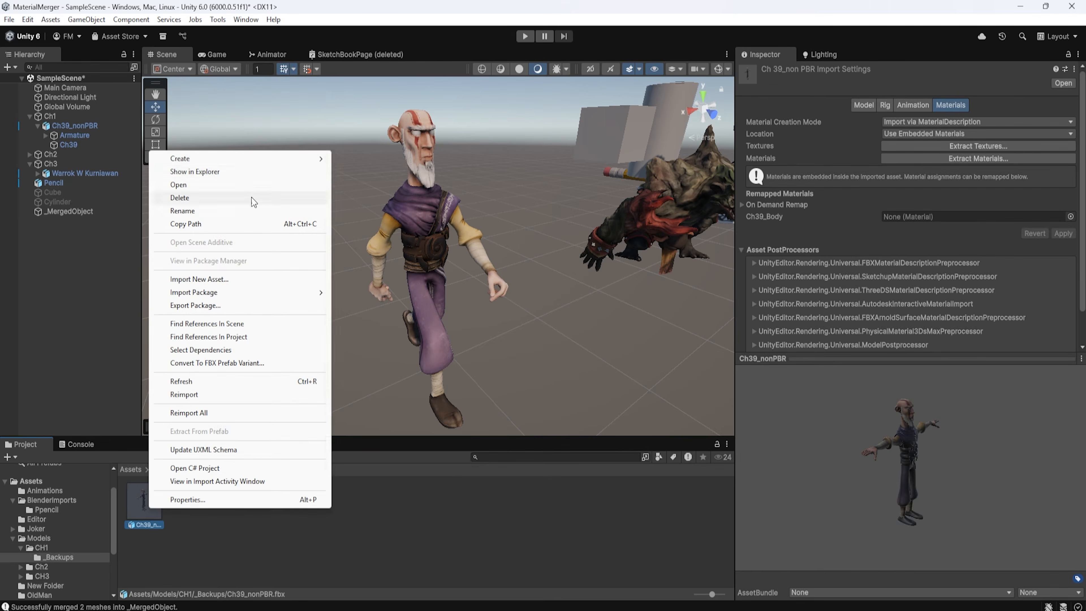
{"action": "right_click", "coordinate": [131, 507]}
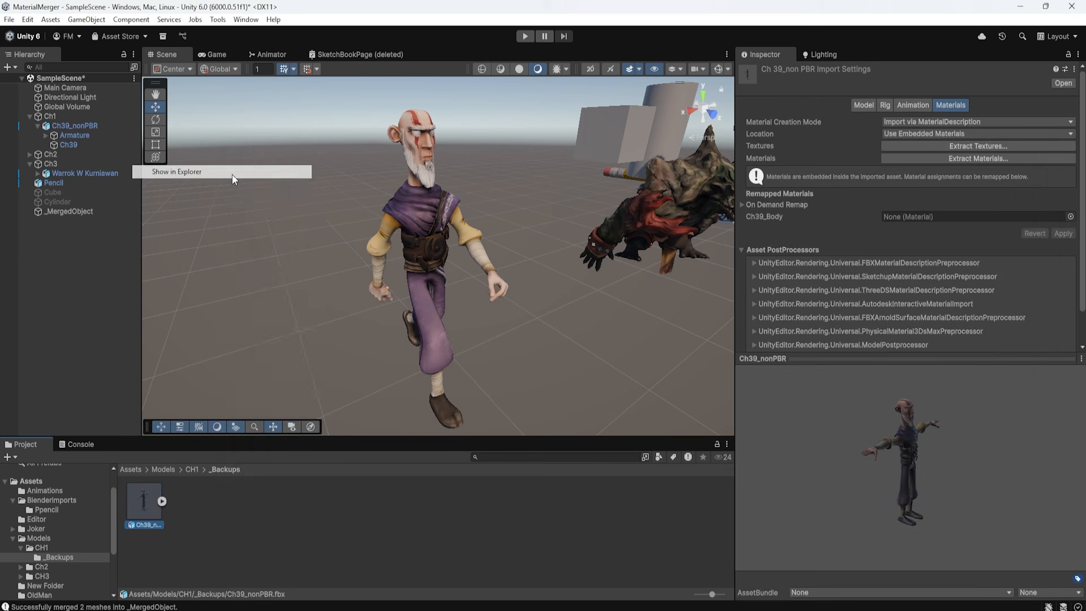
{"action": "left_click", "coordinate": [231, 173]}
{"action": "left_click", "coordinate": [737, 178]}
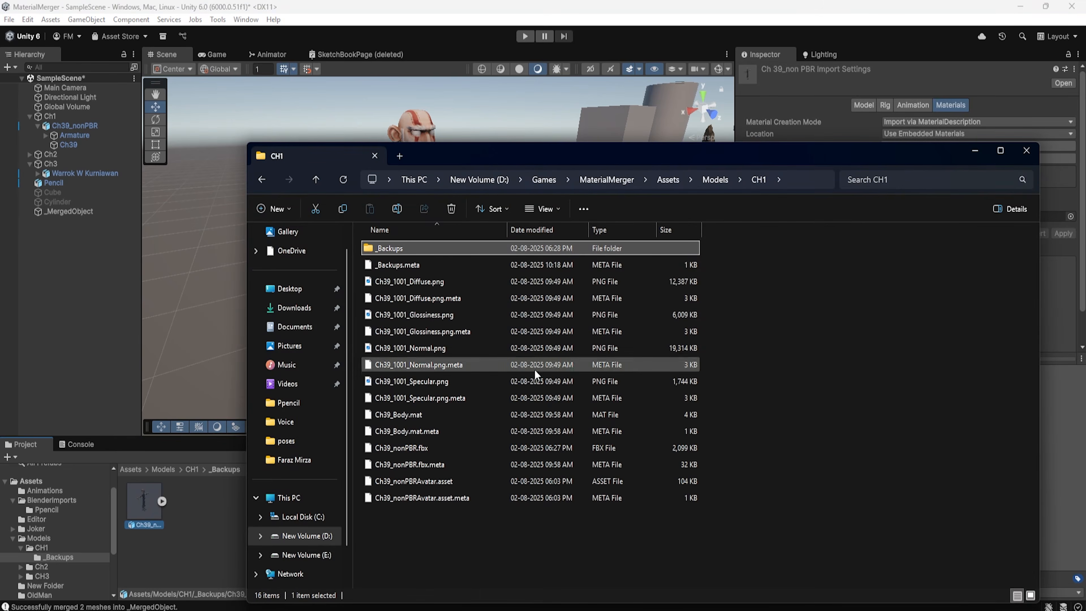
{"action": "left_click", "coordinate": [1026, 150]}
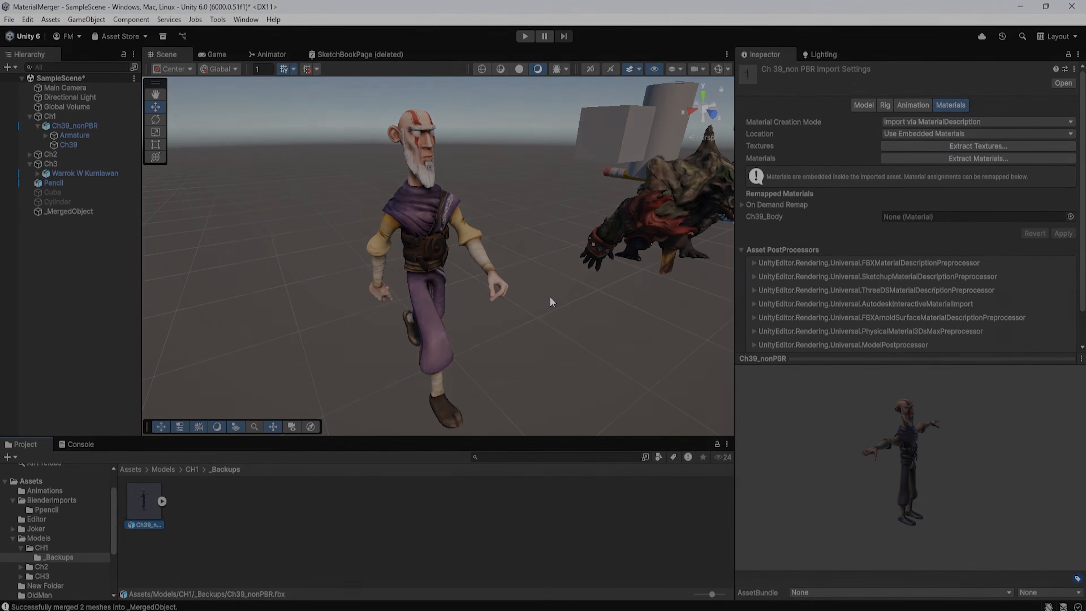